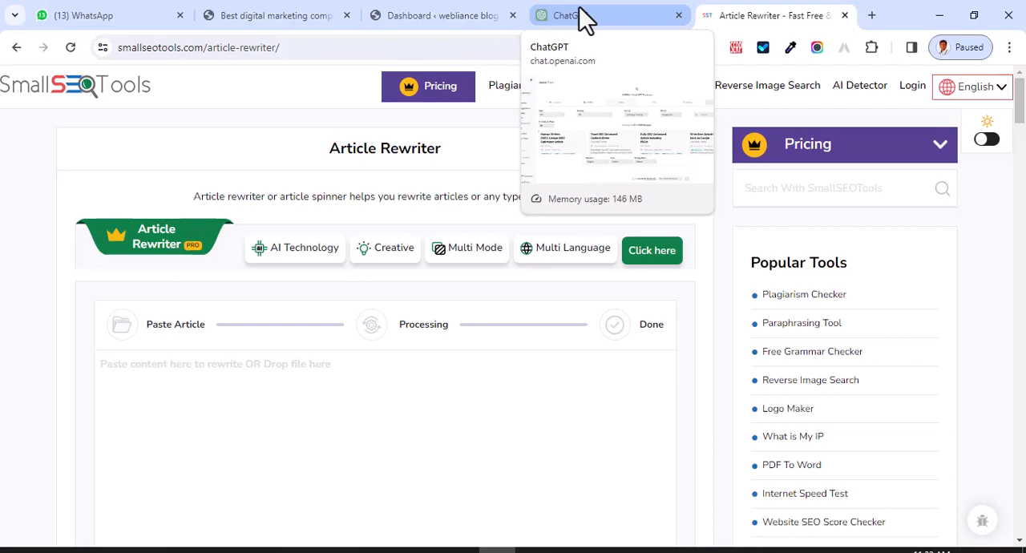
- Switch to ChatGPT and look through the installed browser extensions, including AIPRM for ChatGPT
left_click(293, 15)
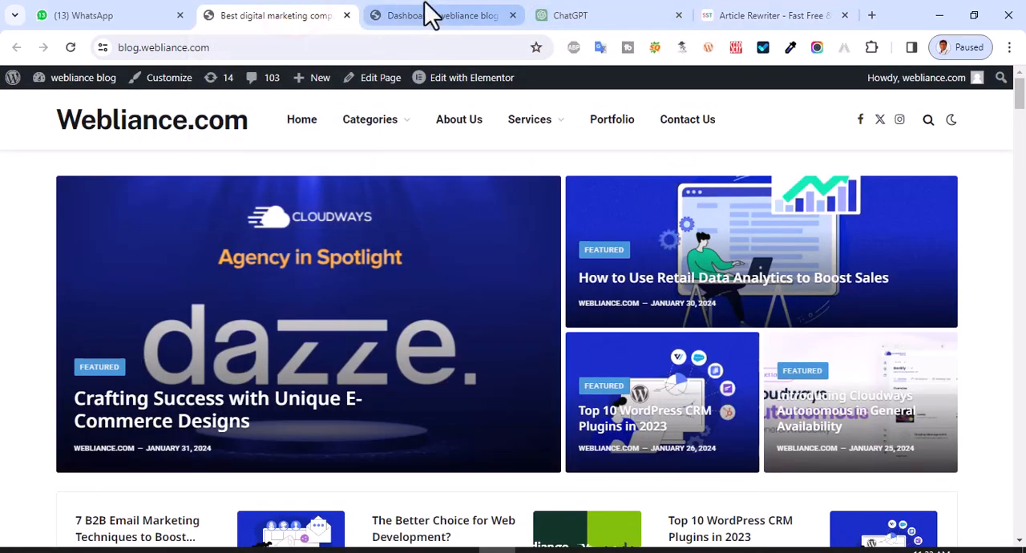
left_click(579, 9)
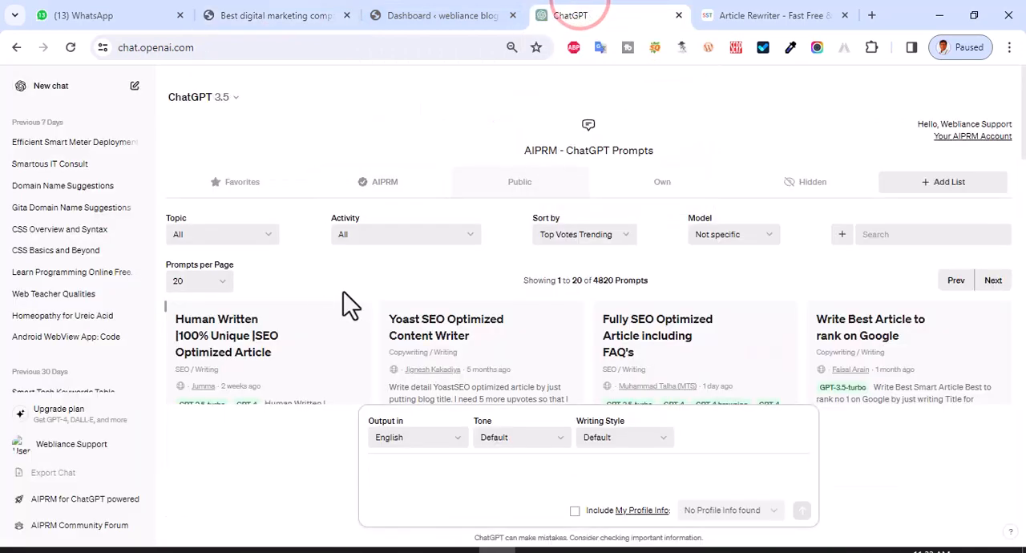
left_click(873, 48)
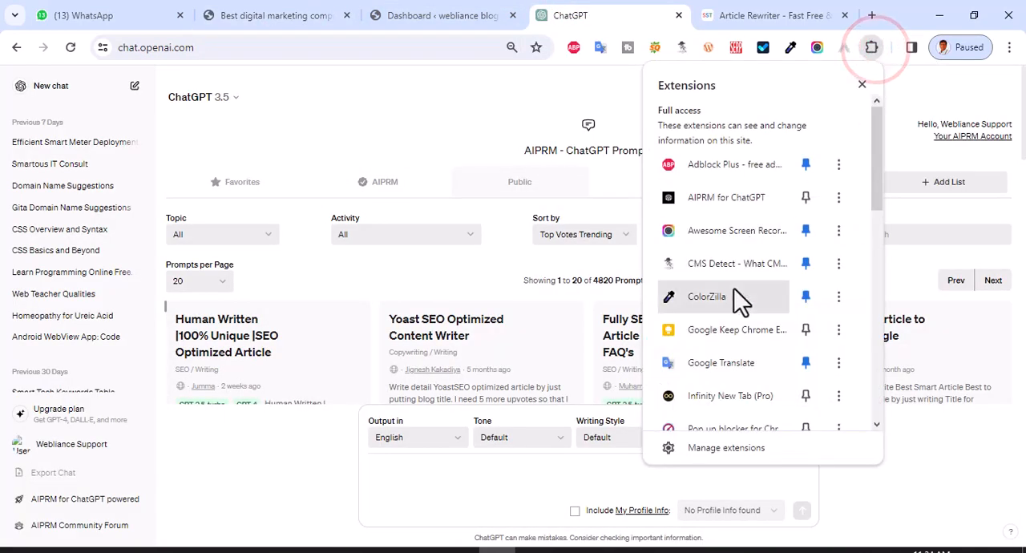
scroll(745, 321, "down", 5)
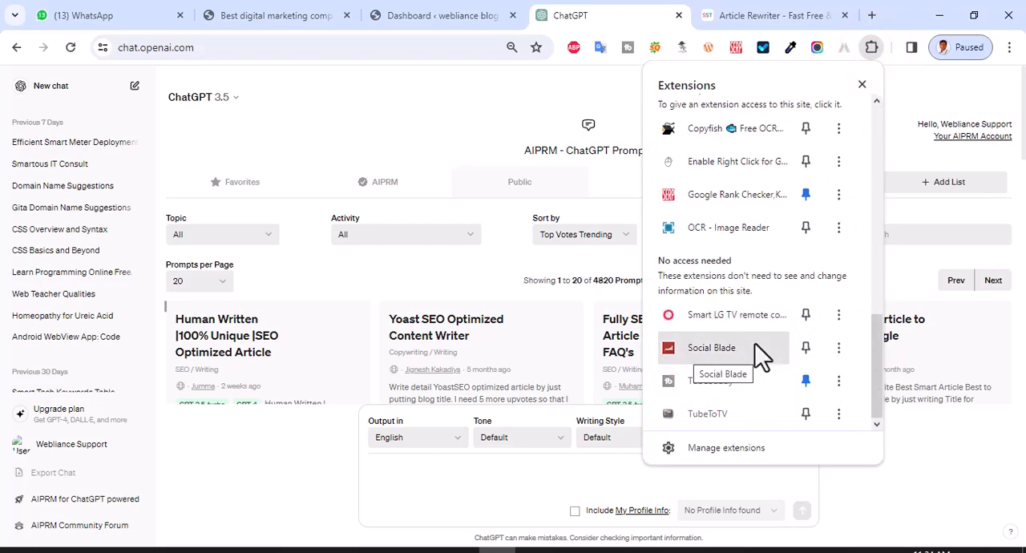
scroll(755, 343, "up", 4)
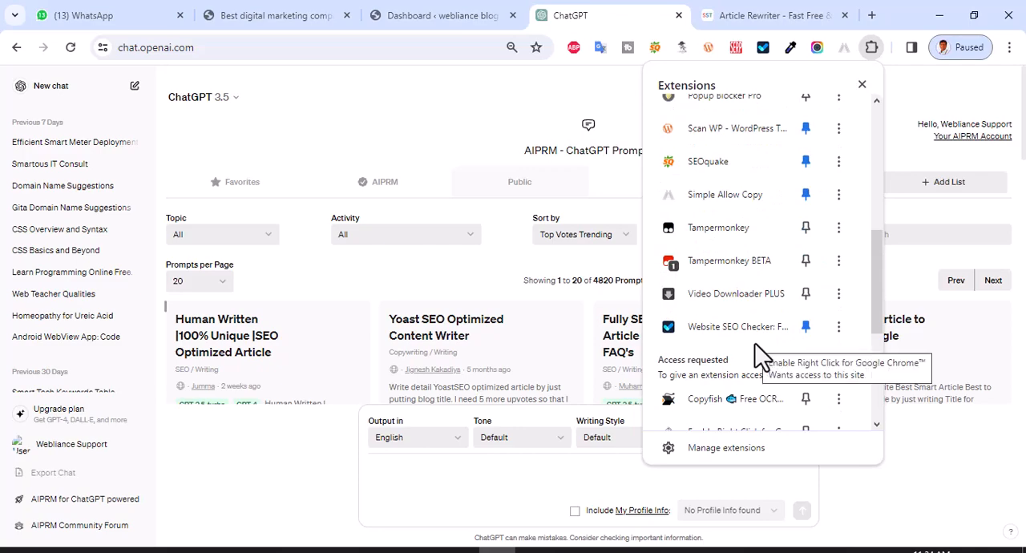
scroll(755, 343, "up", 3)
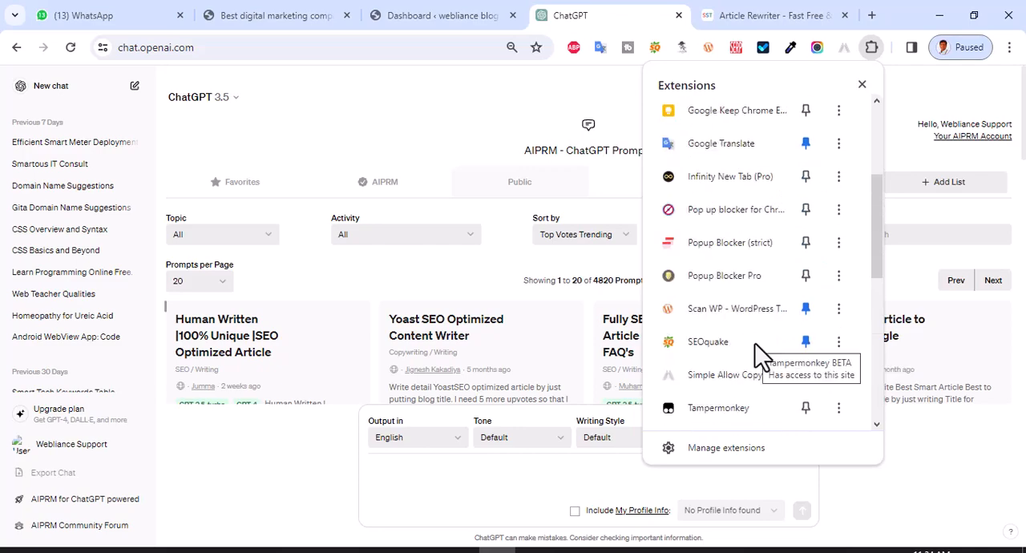
left_click(329, 113)
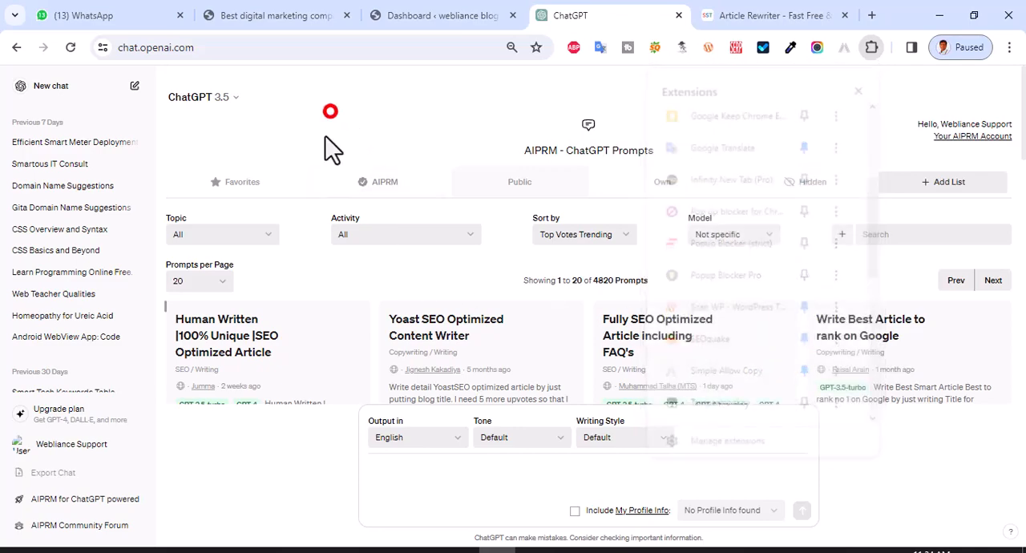
- Generate a PPC article from the copied title using the AIPRM prompt "Human Written |100% Unique |SEO Optimized Article"
scroll(439, 348, "down", 2)
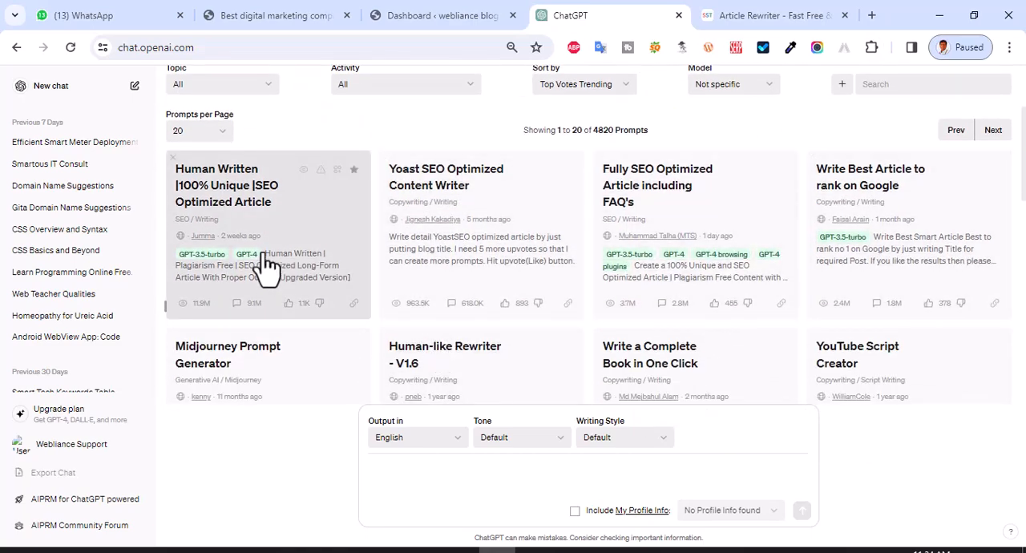
left_click(301, 216)
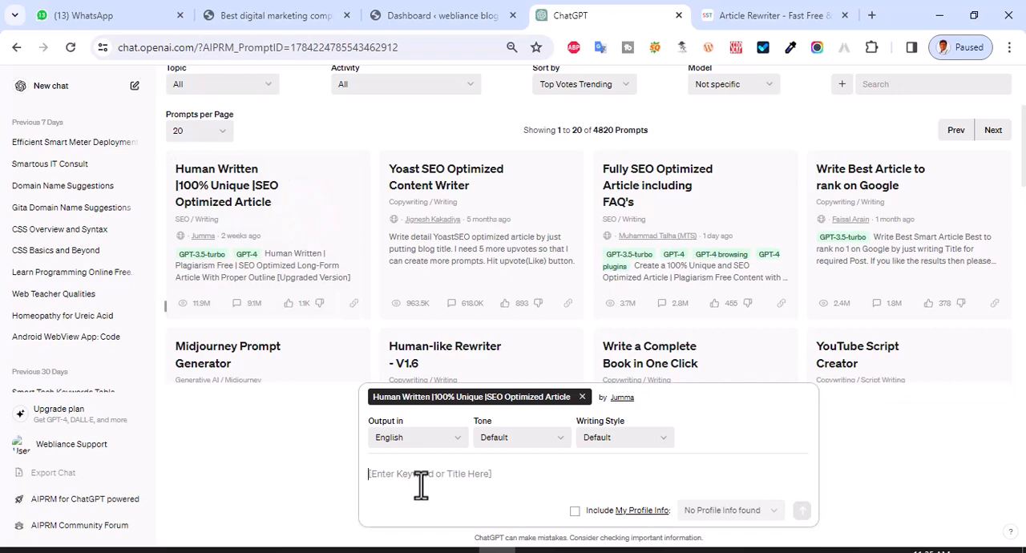
type("best pay per click services in hyderabad webliance pvt ltd")
left_click(802, 511)
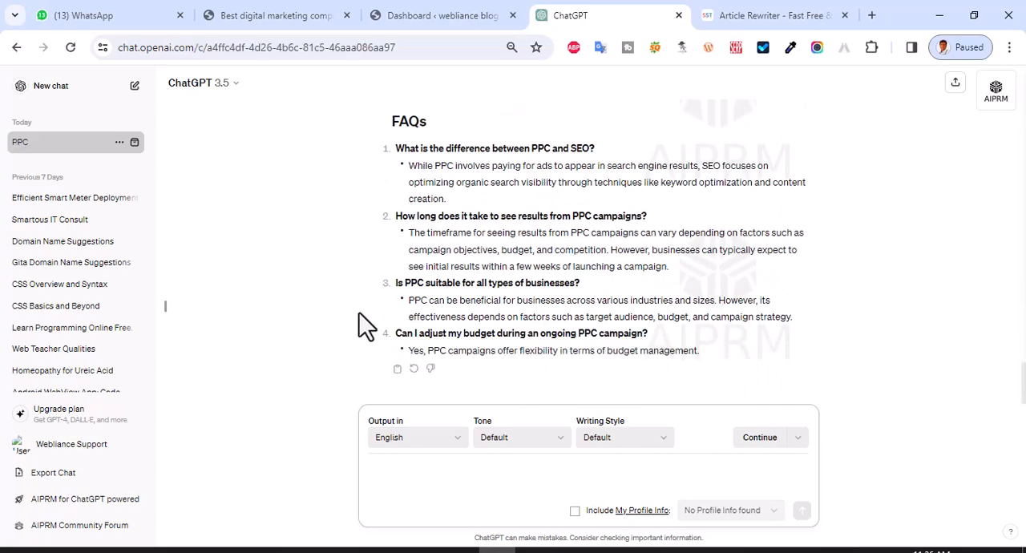
- Copy the entire generated PPC article, from its main title through the last FAQ answer
scroll(359, 313, "up", 15)
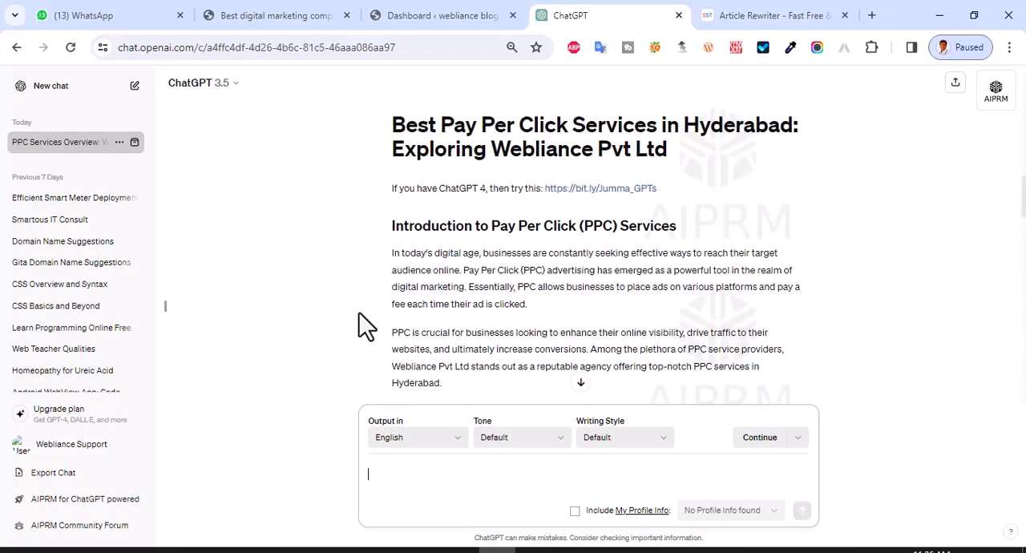
scroll(359, 312, "down", 4)
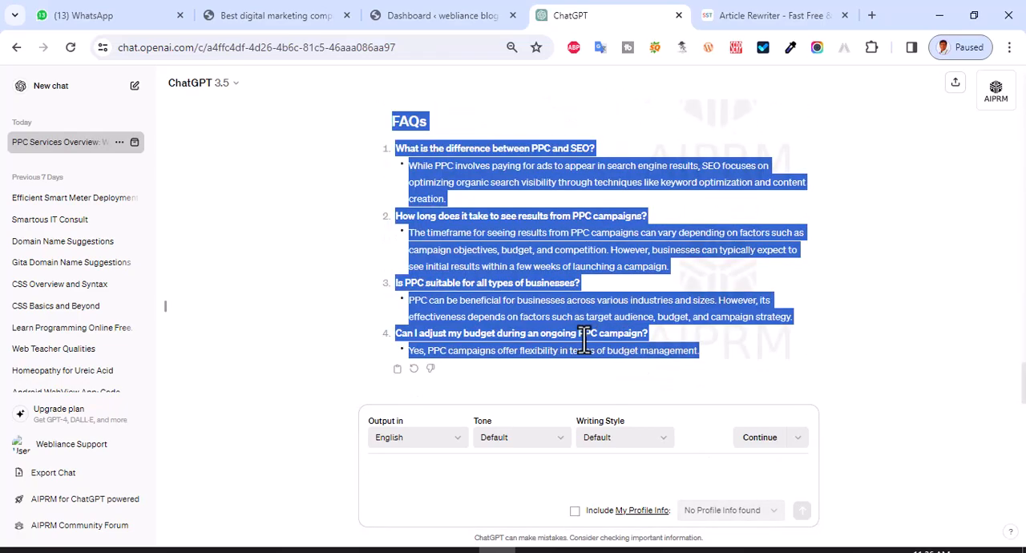
left_click(401, 6)
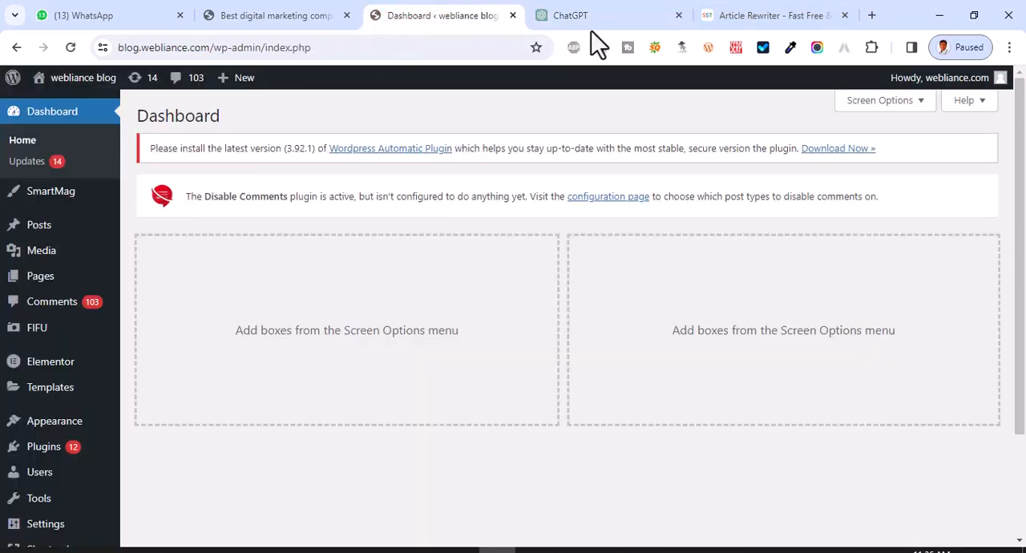
- Paste the copied article into the SmallSEOTools Article Rewriter and rewrite it
left_click(783, 9)
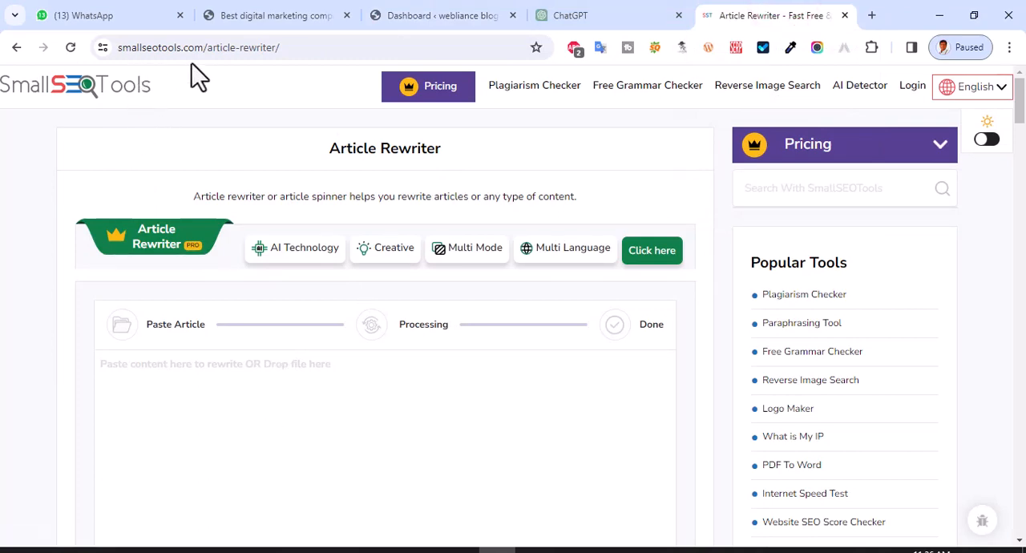
left_click(153, 405)
right_click(153, 406)
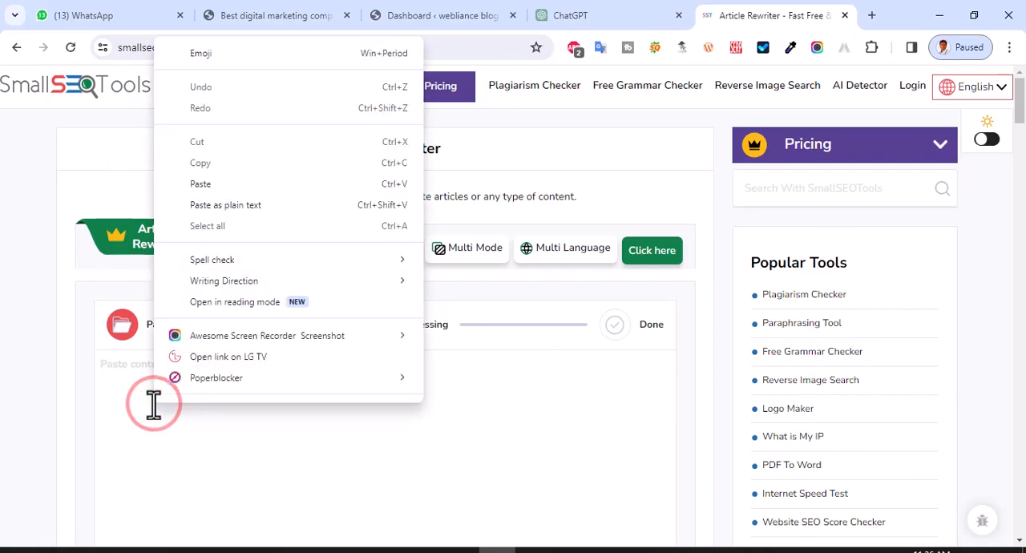
left_click(210, 184)
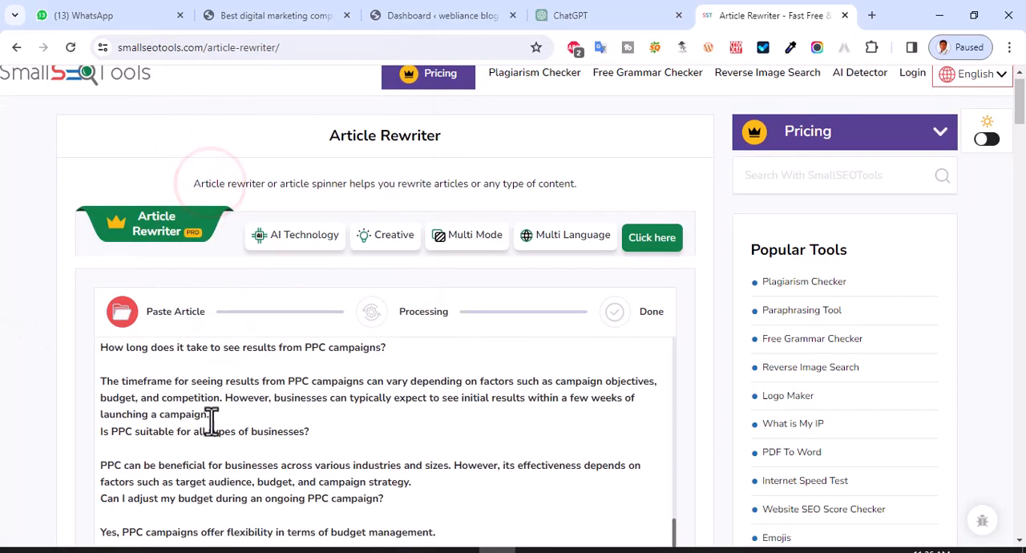
scroll(613, 329, "down", 3)
scroll(613, 329, "down", 3)
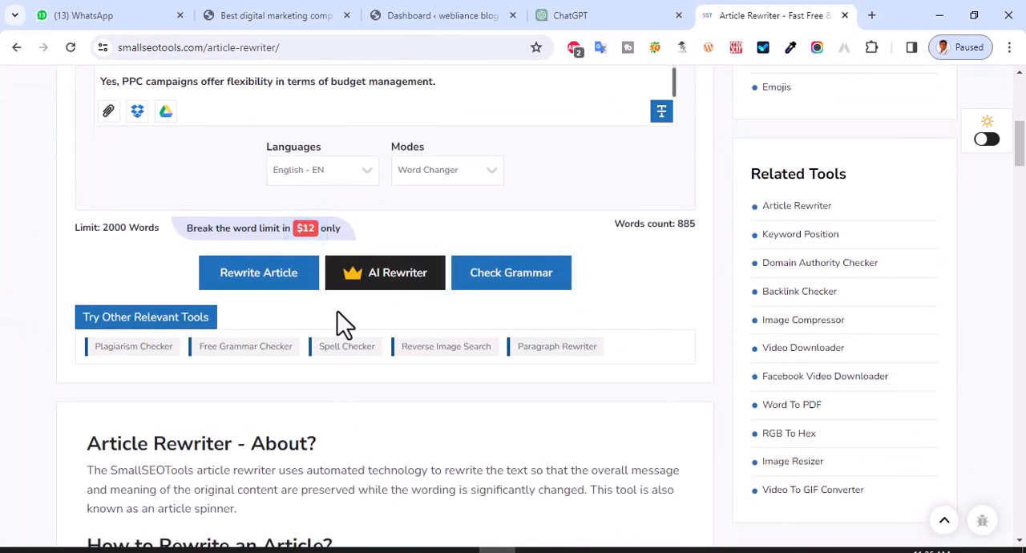
left_click(257, 282)
- Review the rewritten article in the result section and copy its full text
scroll(316, 337, "down", 5)
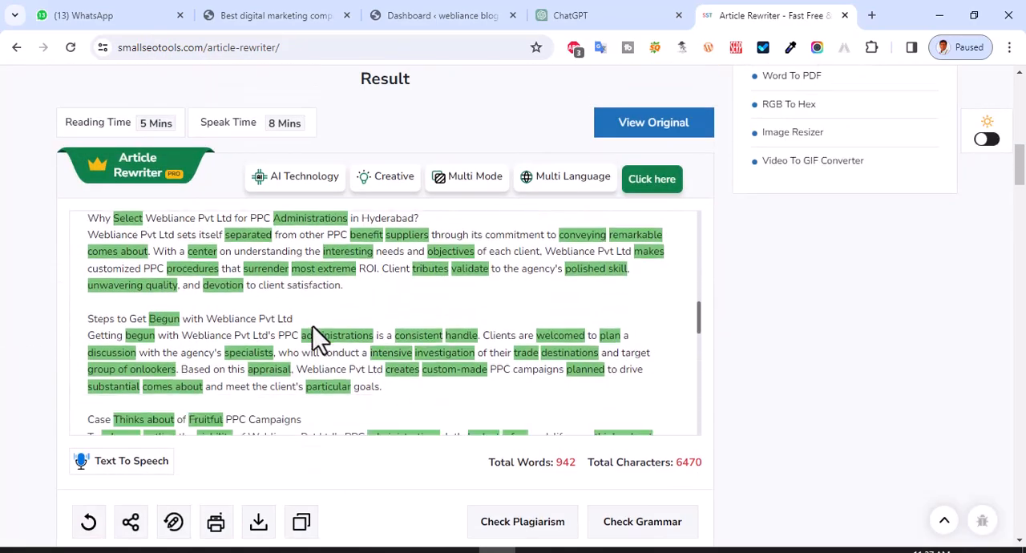
scroll(320, 401, "down", 2)
left_click(301, 521)
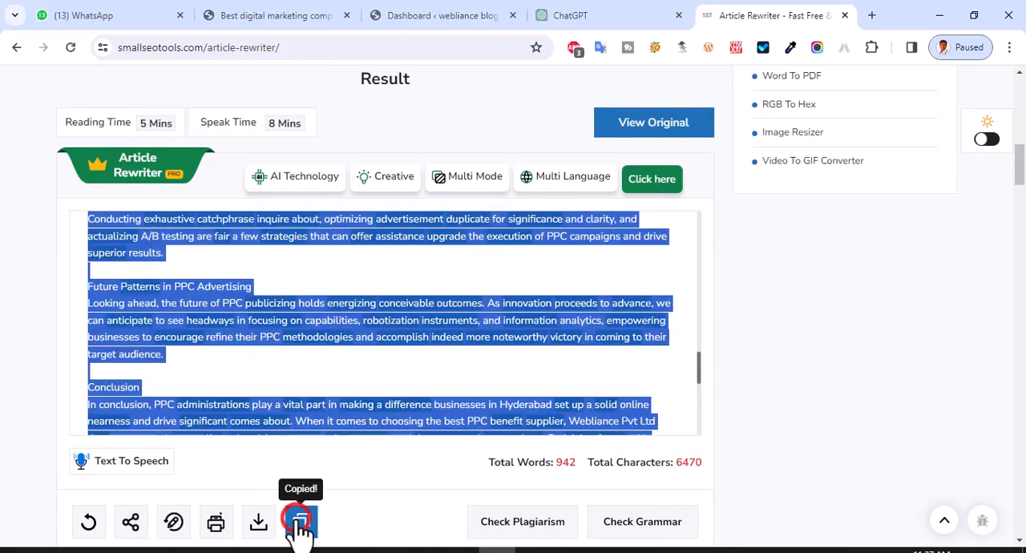
- Search the SmallSEOTools site for "ai" and open the AI Content Detector
scroll(849, 415, "up", 2)
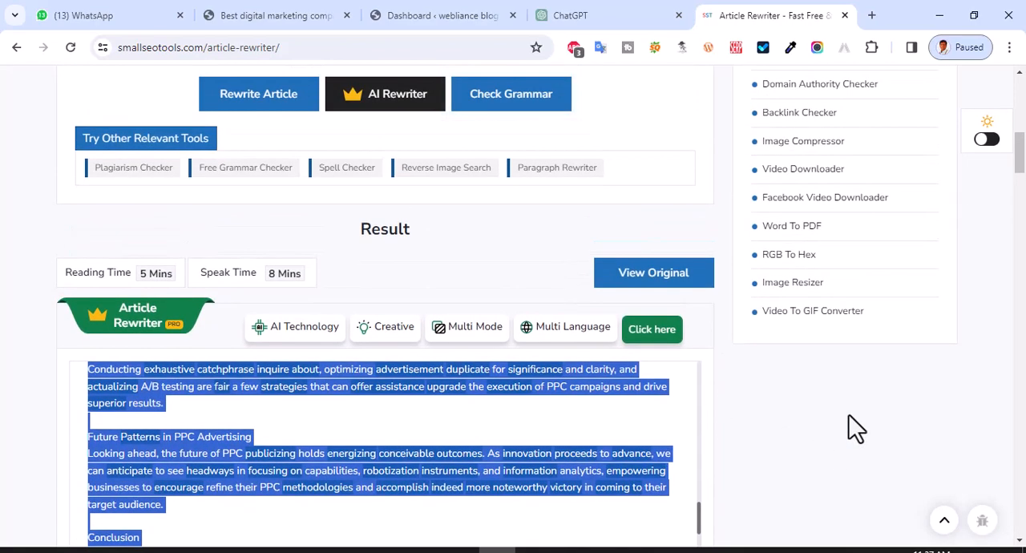
scroll(849, 415, "up", 3)
scroll(849, 417, "up", 7)
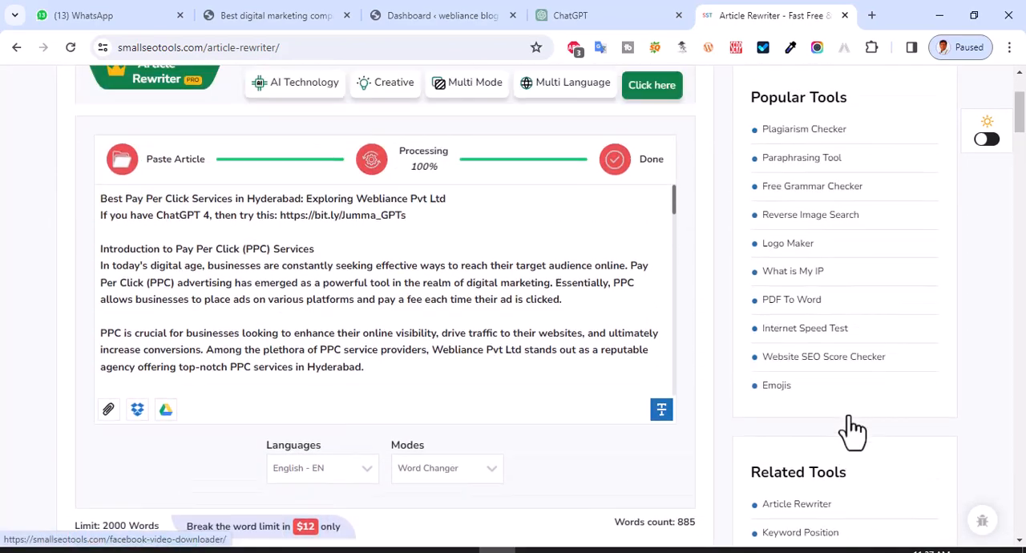
scroll(732, 258, "up", 1)
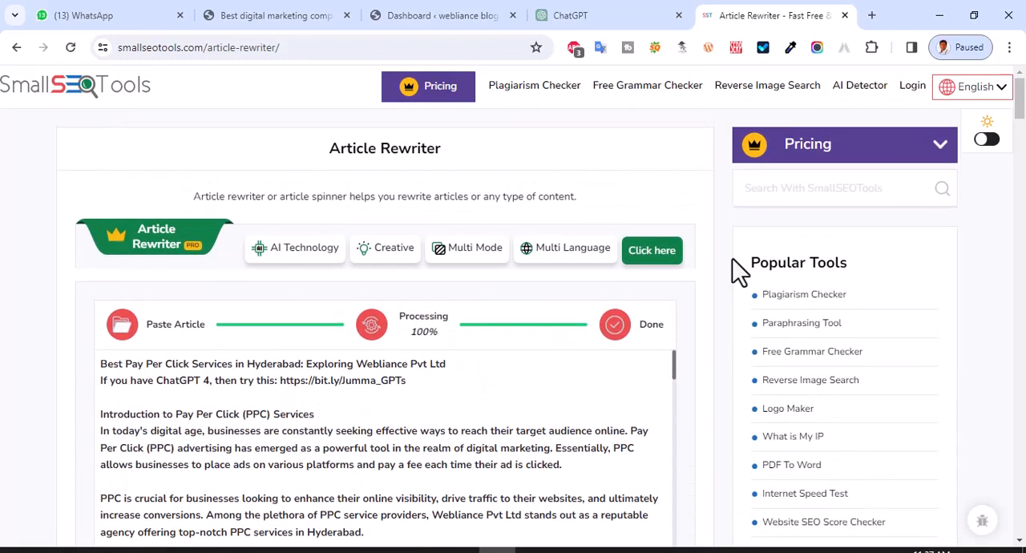
left_click(801, 187)
type("ai")
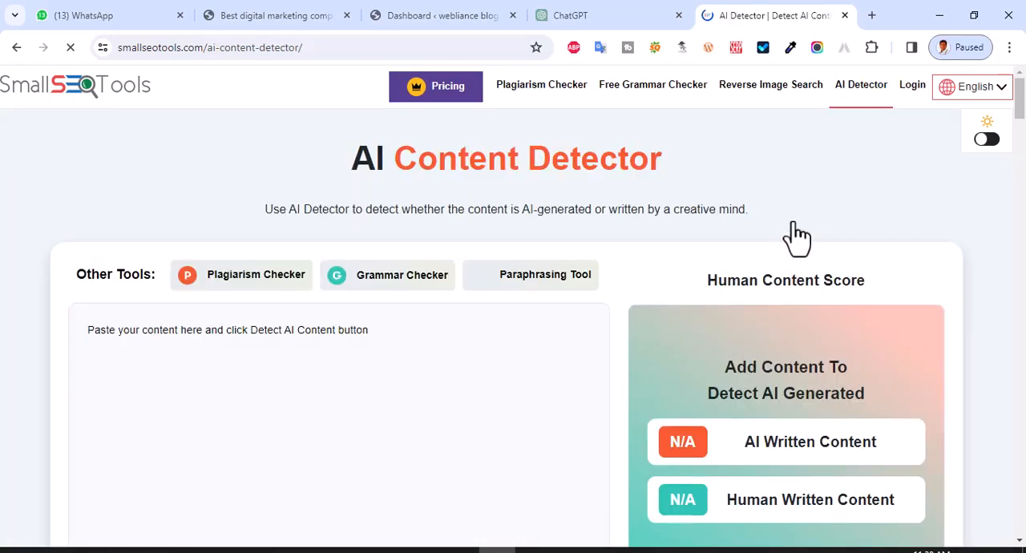
- Paste the rewritten article into the AI Content Detector, complete the robot check, run the detection and review the result
scroll(794, 227, "down", 2)
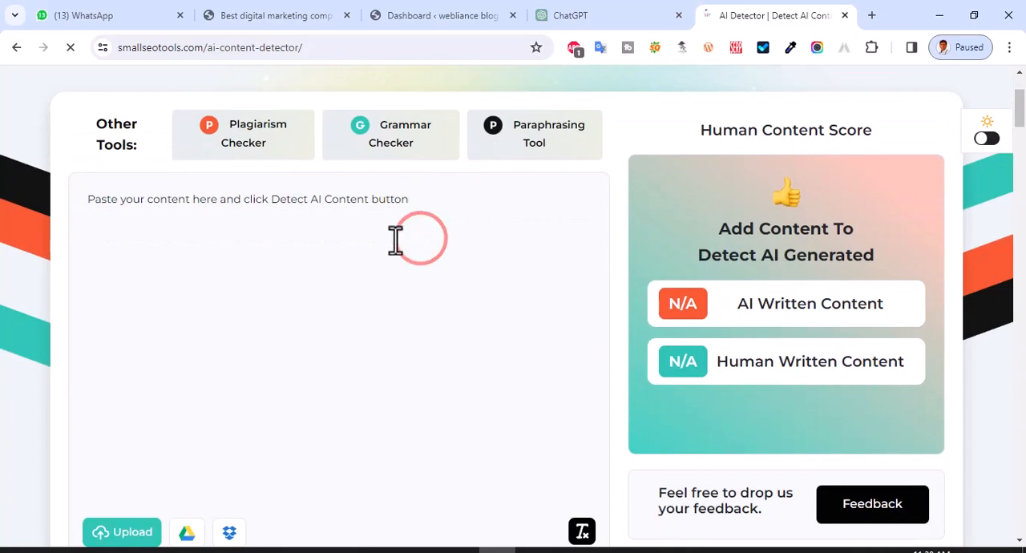
key("ctrl+v")
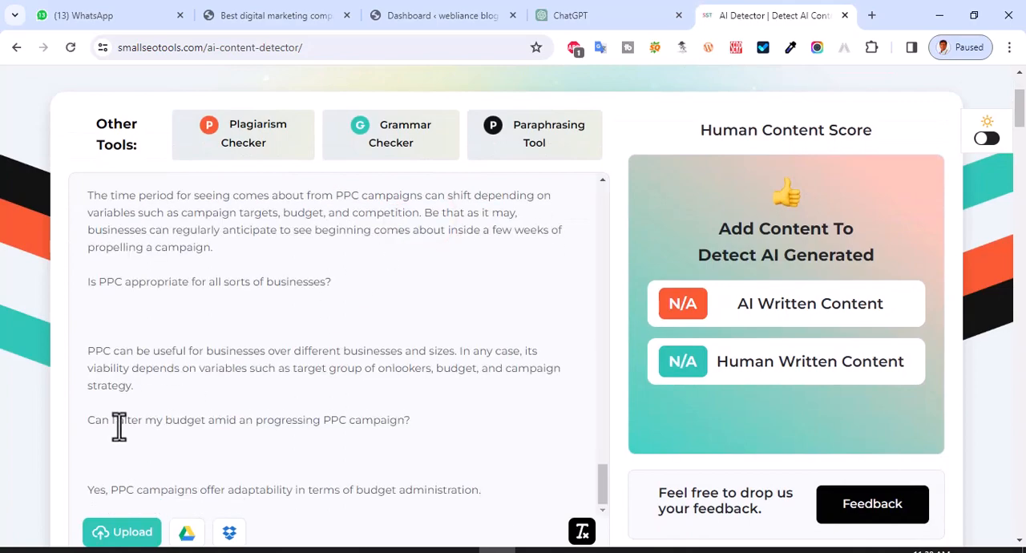
scroll(11, 428, "down", 3)
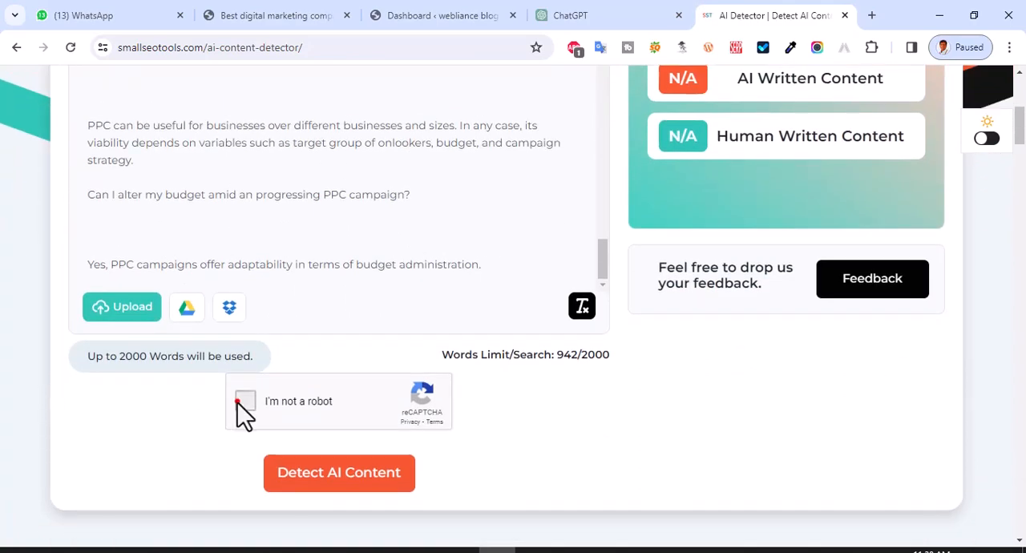
left_click(241, 401)
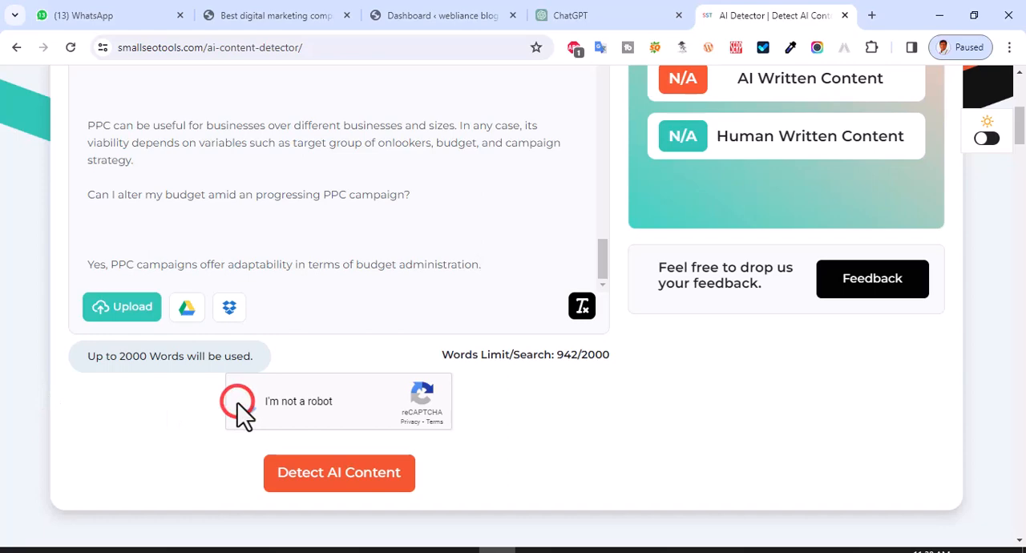
left_click(319, 490)
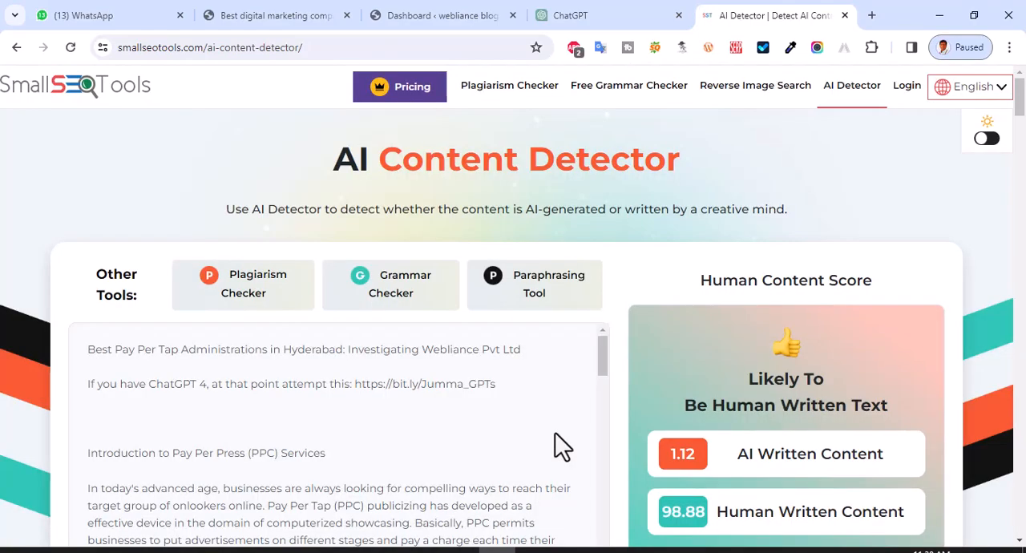
scroll(831, 312, "down", 2)
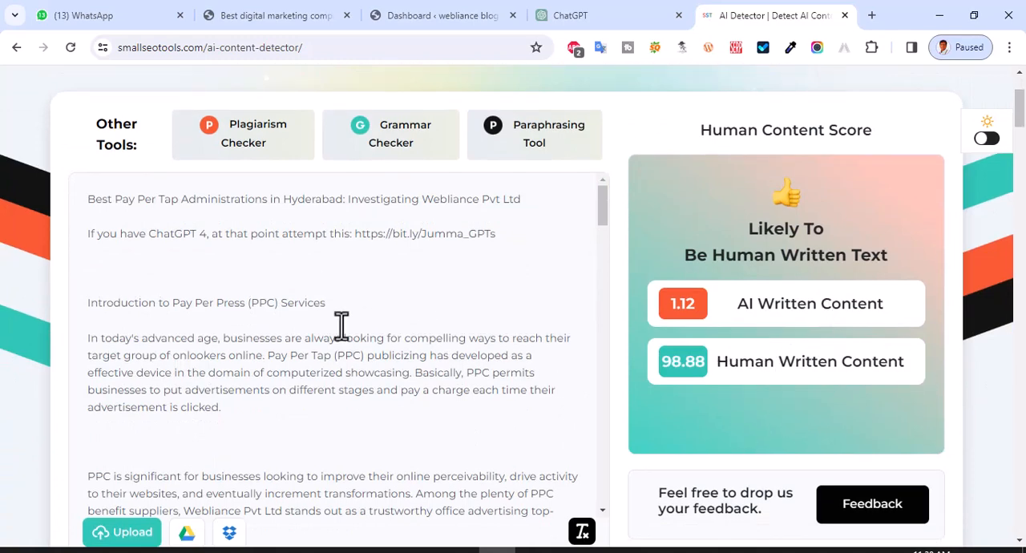
scroll(273, 340, "down", 2)
scroll(513, 265, "down", 7)
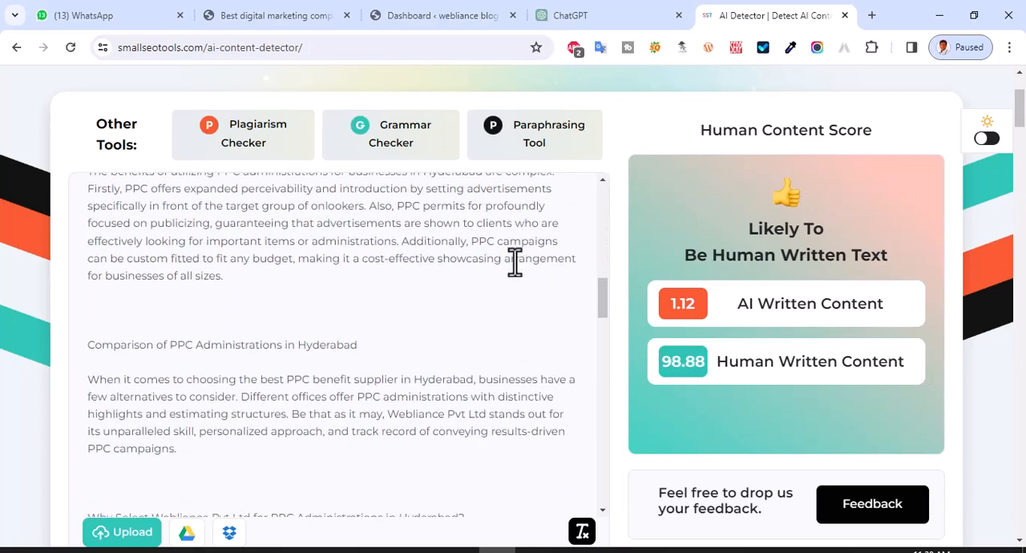
- Create a new post in the WordPress dashboard and paste the rewritten article into its body
left_click(423, 16)
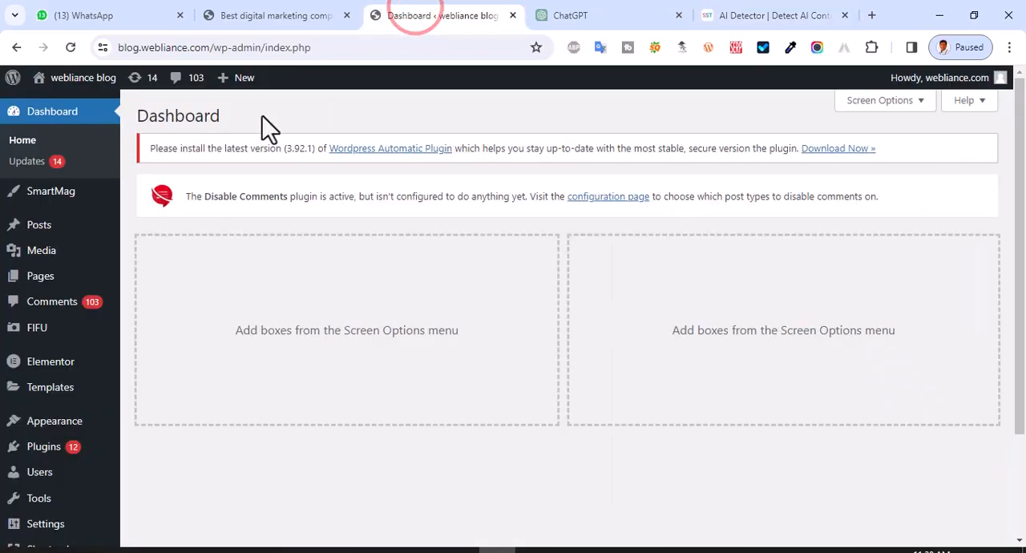
mouse_move(225, 83)
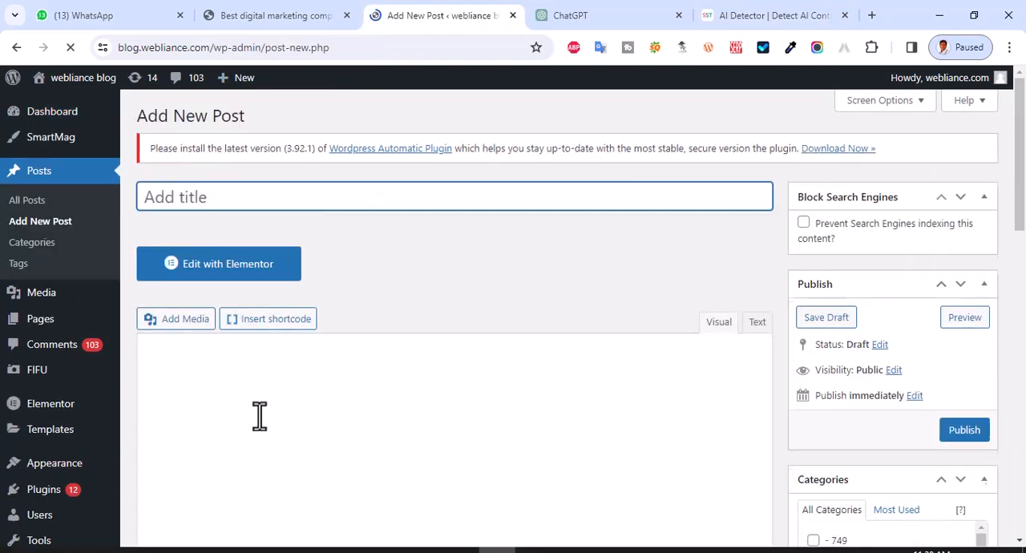
left_click(253, 395)
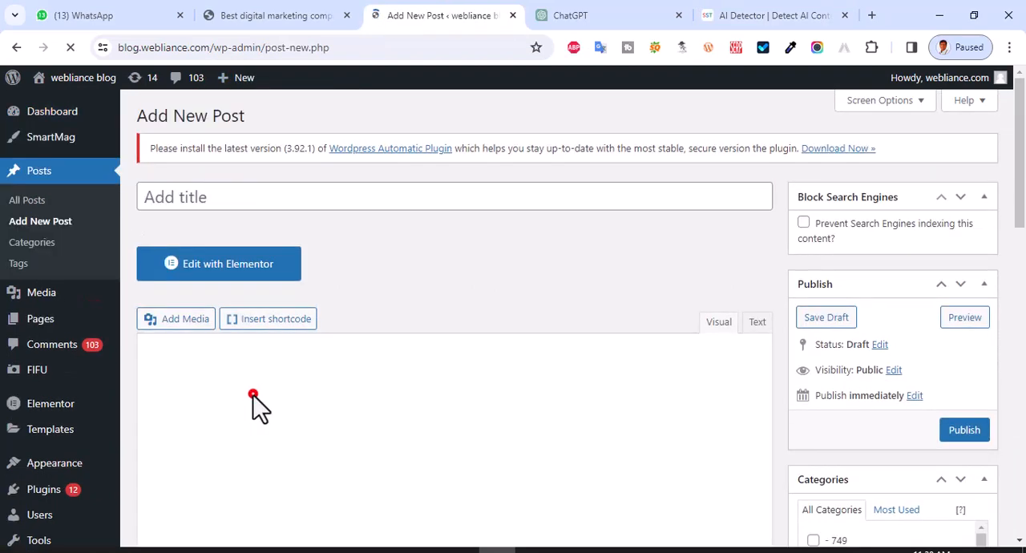
left_click(214, 390)
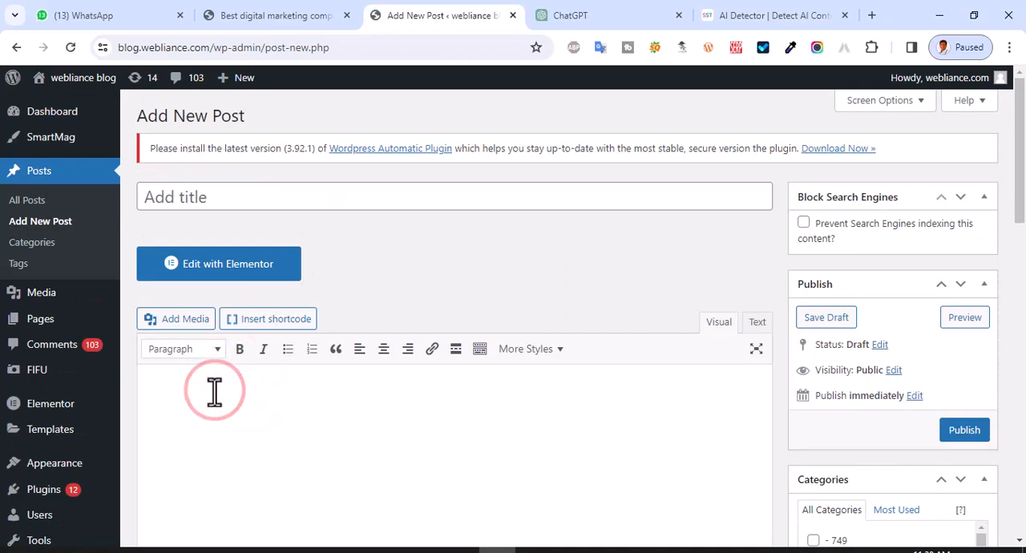
key("ctrl+v")
scroll(345, 405, "down", 5)
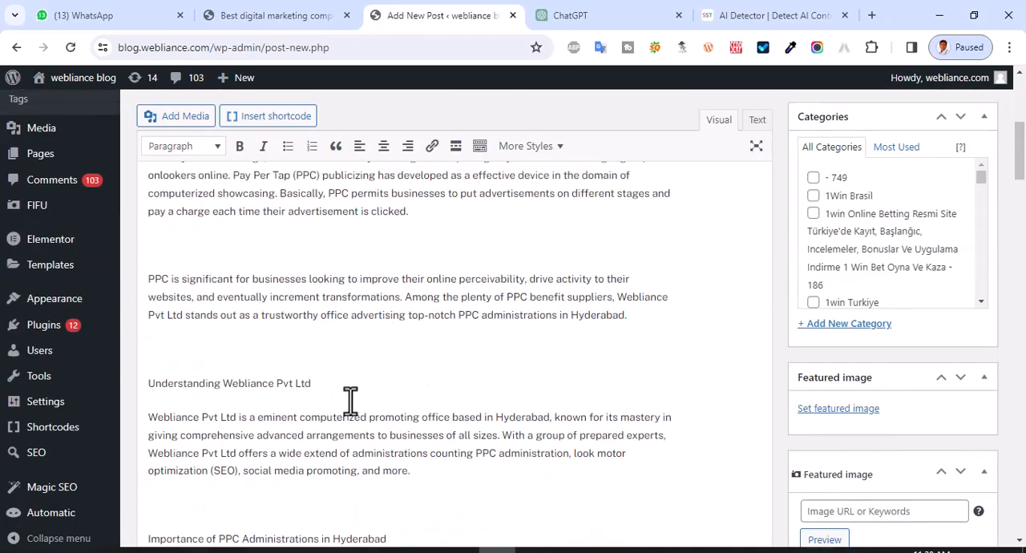
- Delete the article title, the "If you have ChatGPT 4" line and the blank space after them from the start of the post body
scroll(351, 400, "up", 3)
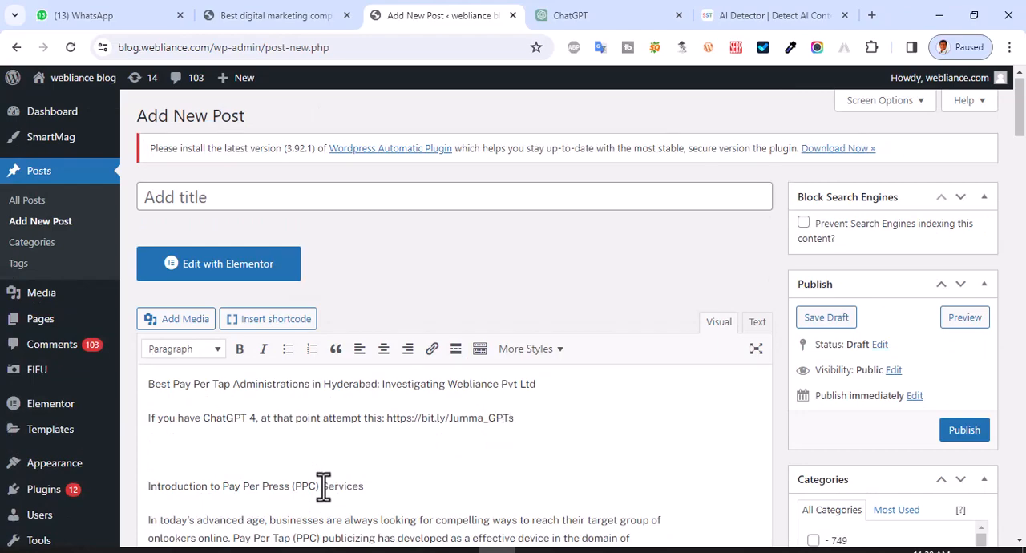
scroll(323, 486, "down", 1)
left_click(141, 309)
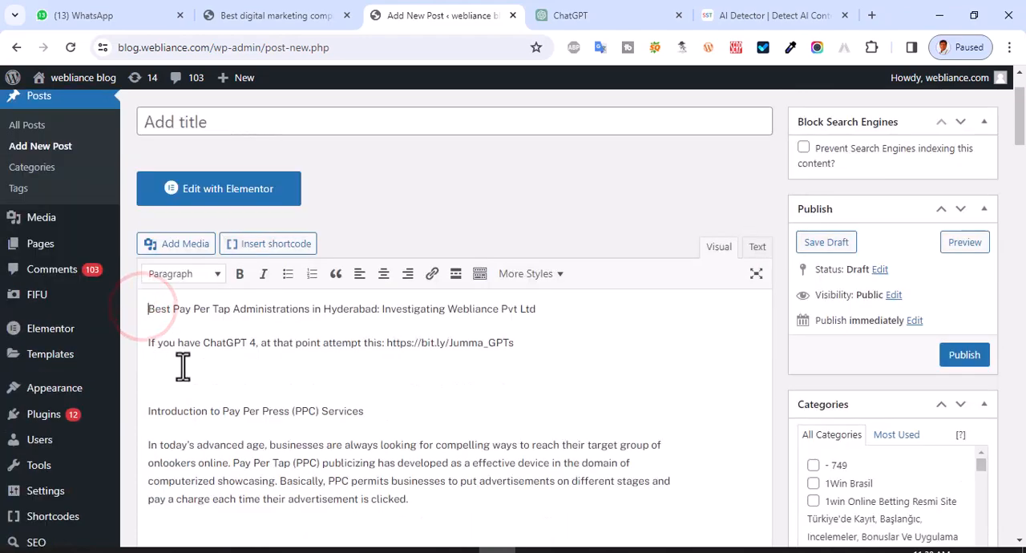
left_click(146, 411)
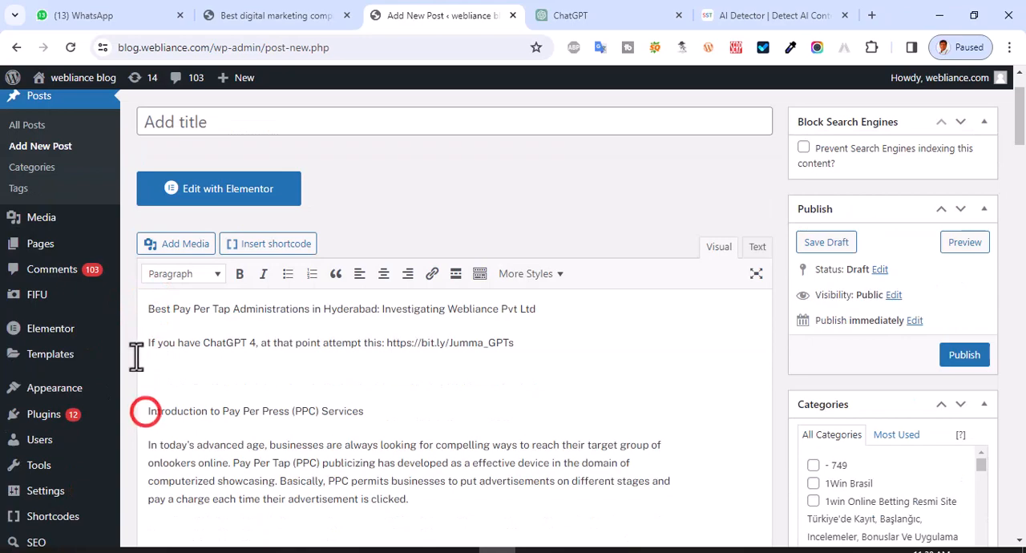
left_click(521, 343, "shift")
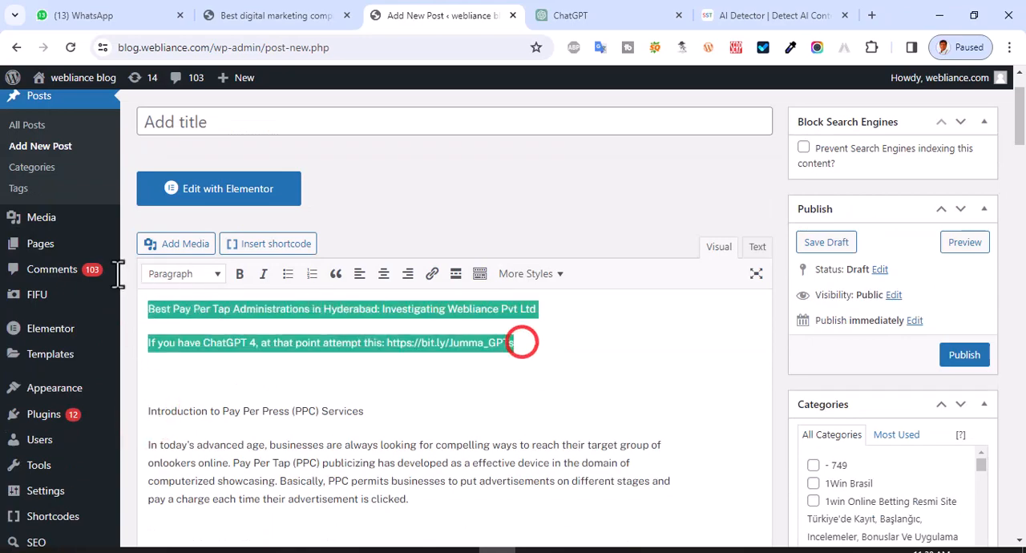
key("BackSpace")
key("Delete")
key("Delete")
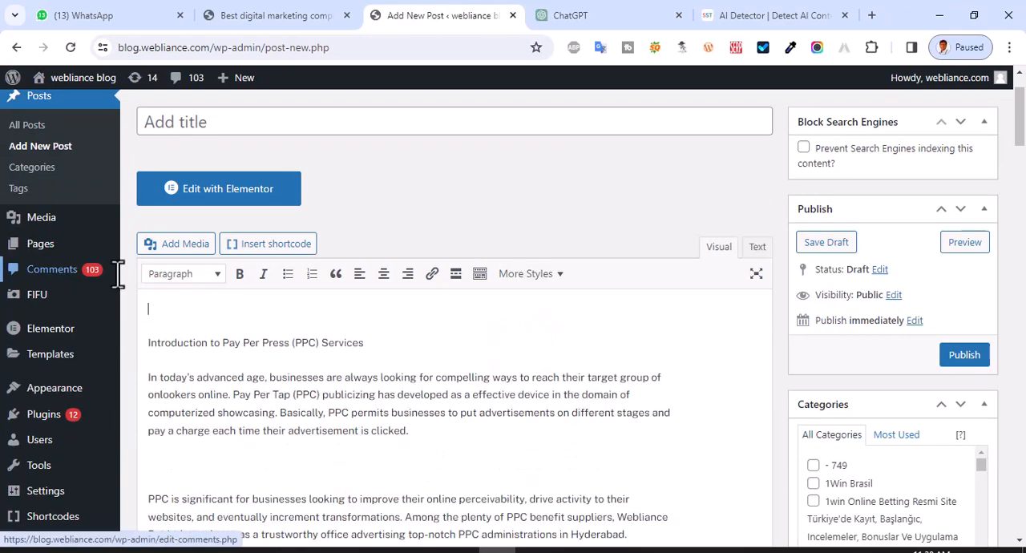
- Format the line "Introduction to Pay Per Press (PPC) Services" as Heading 1
triple_click(161, 303)
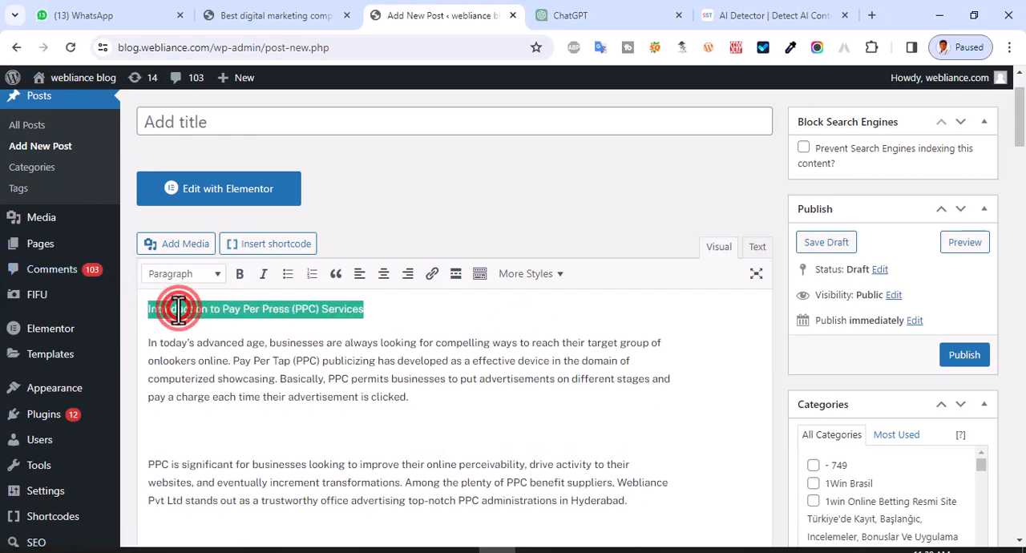
left_click(210, 273)
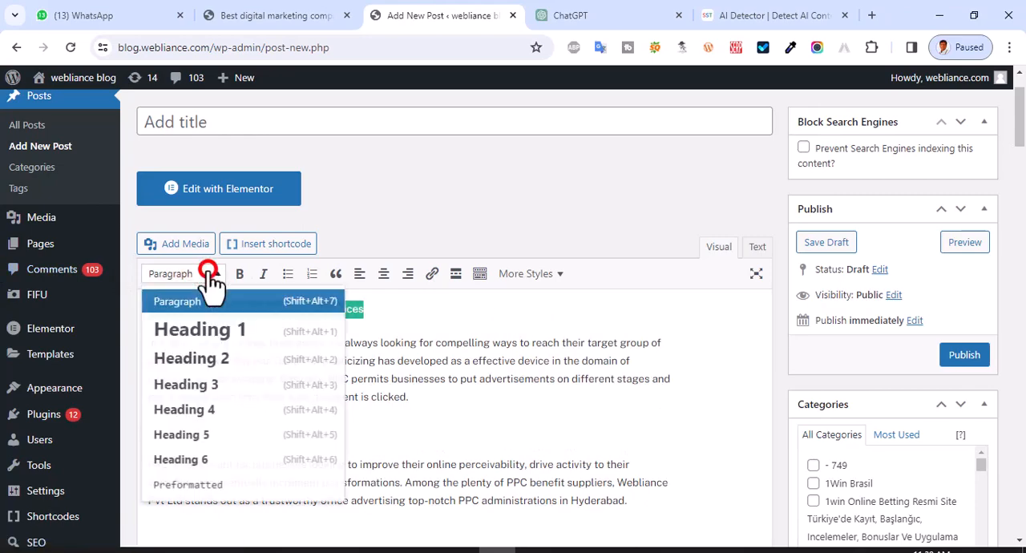
left_click(215, 332)
left_click(243, 412)
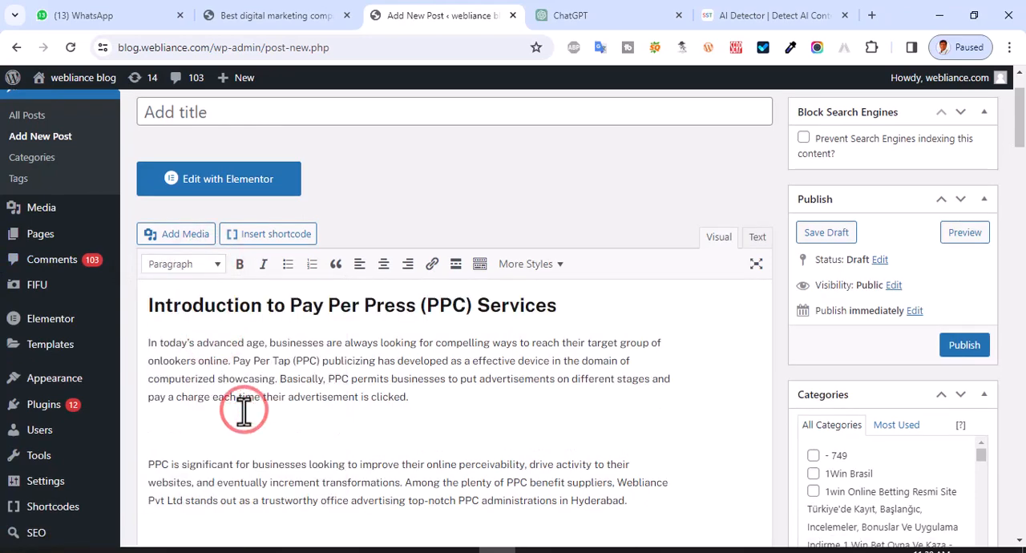
- Format the section title "Understanding Webliance Pvt Ltd" as Heading 2
scroll(244, 411, "down", 4)
triple_click(224, 343)
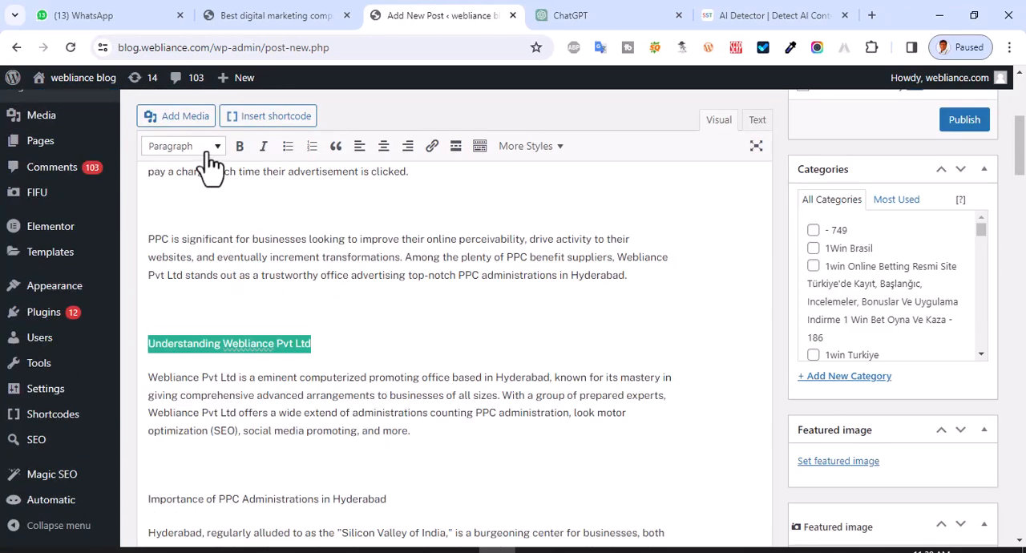
left_click(207, 152)
left_click(207, 229)
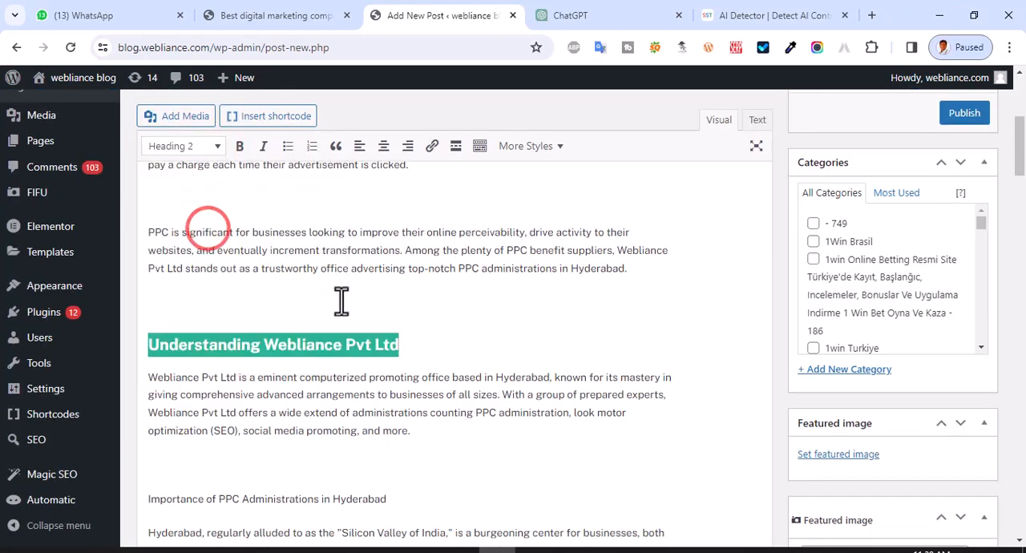
- Format the section titles from "Importance of PPC Administrations in Hyderabad" through "Why Select Webliance Pvt Ltd for PPC Administrations in Hyderabad?" as Heading 3
scroll(386, 341, "down", 3)
triple_click(235, 276)
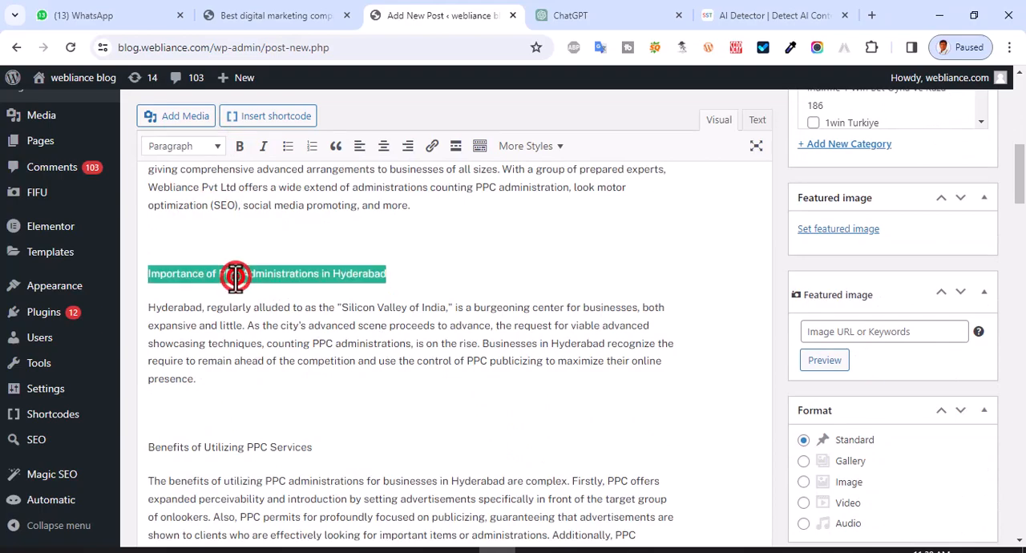
left_click(180, 146)
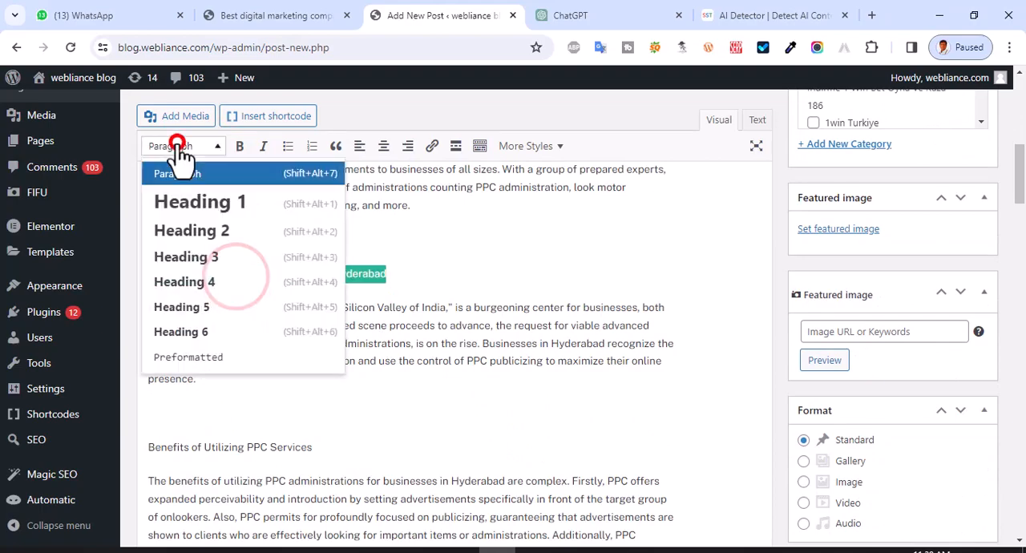
left_click(210, 264)
scroll(449, 344, "down", 10)
scroll(218, 260, "up", 2)
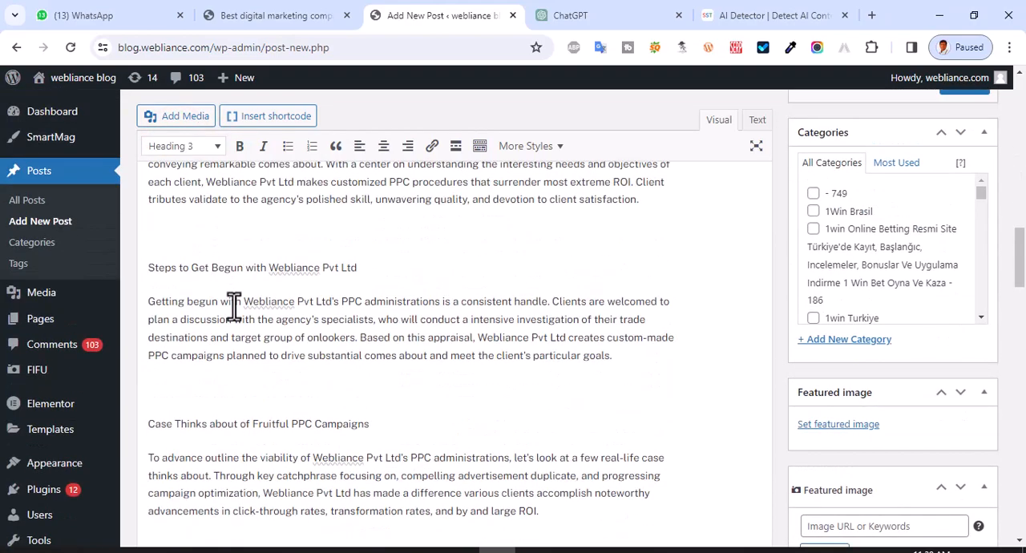
- Make the section titles from "Steps to Get Begun with Webliance Pvt Ltd" through "Future Patterns in PPC Advertising" bold
triple_click(242, 273)
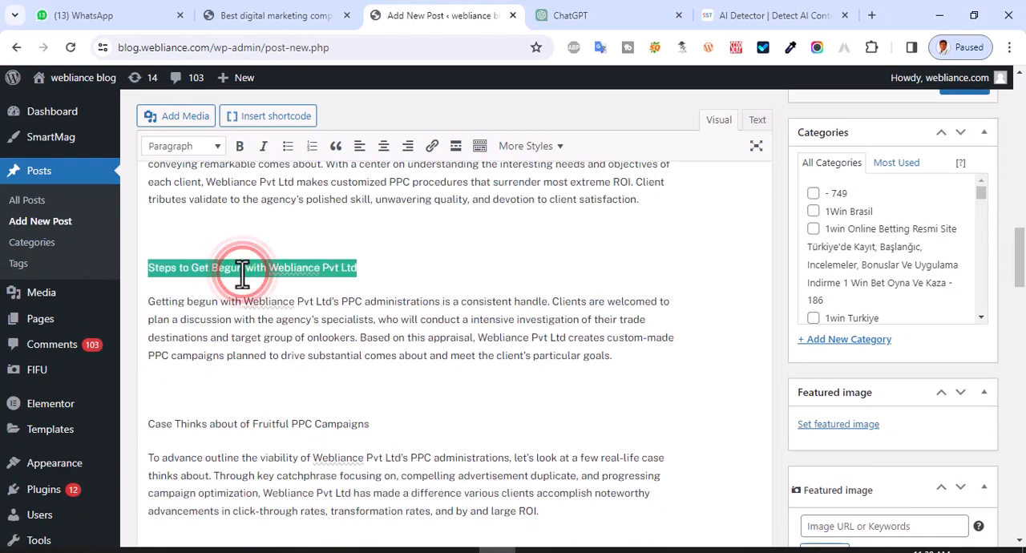
key("ctrl+b")
triple_click(226, 421)
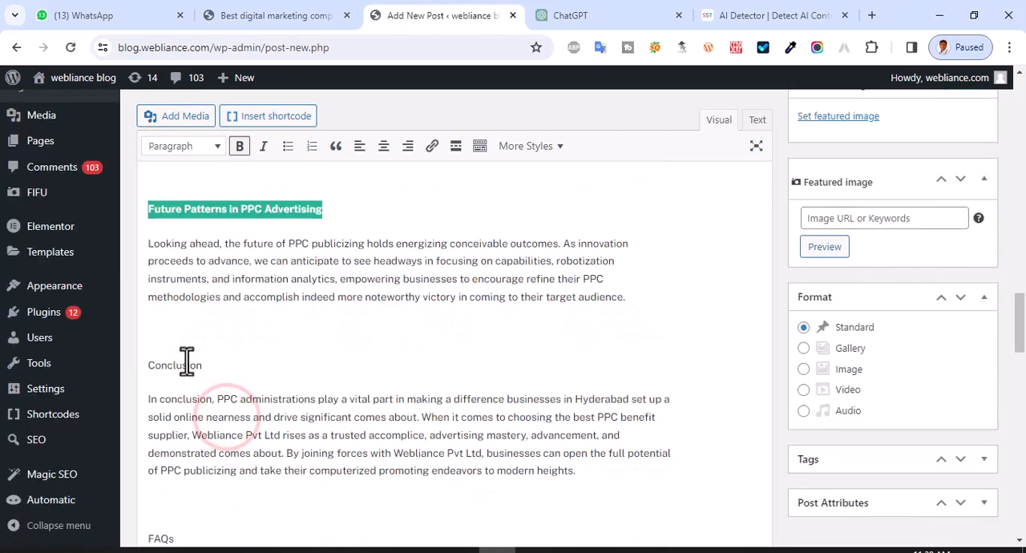
scroll(186, 361, "down", 1)
scroll(186, 361, "down", 1)
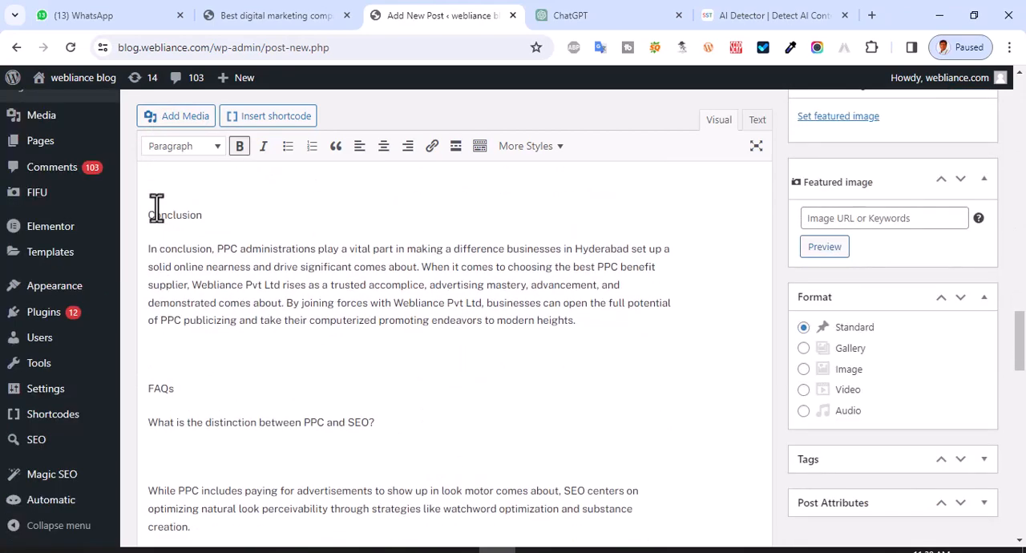
- Delete the "Conclusion" title, its paragraph and the blank lines before the FAQs section
left_click_drag(149, 213, 606, 315)
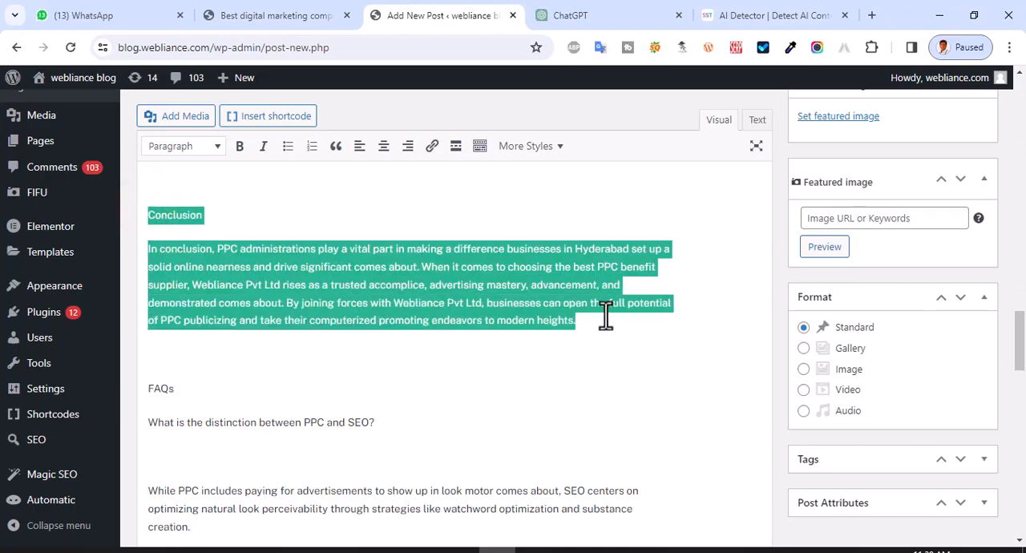
key("Delete")
key("Delete")
key("Delete")
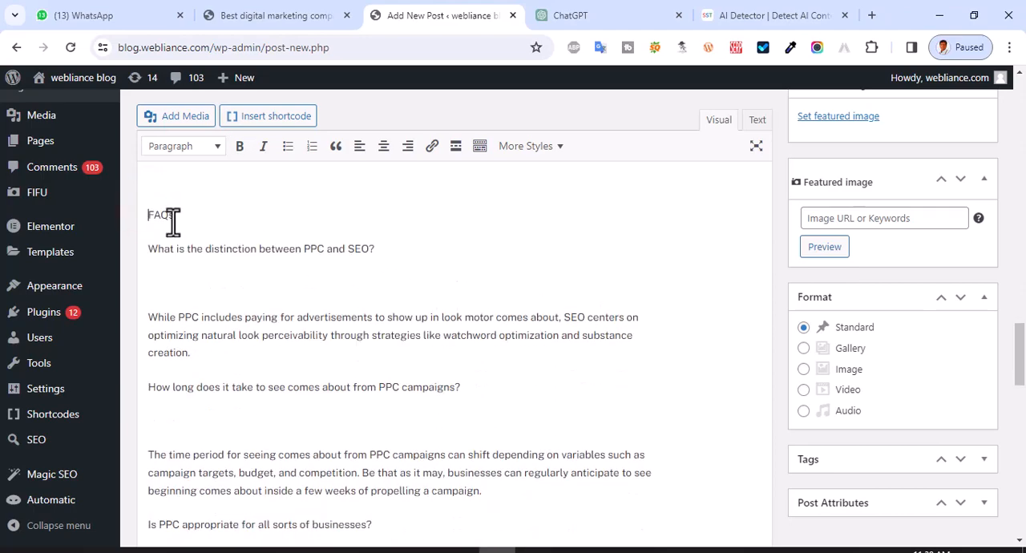
- Format "FAQs" as Heading 2 and make the four questions below it bold
left_click(204, 147)
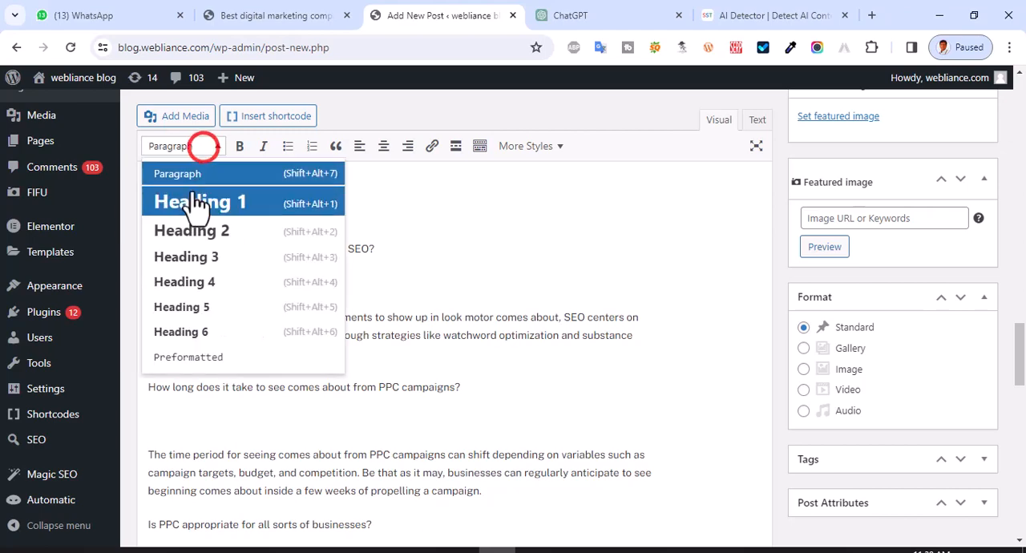
left_click(195, 232)
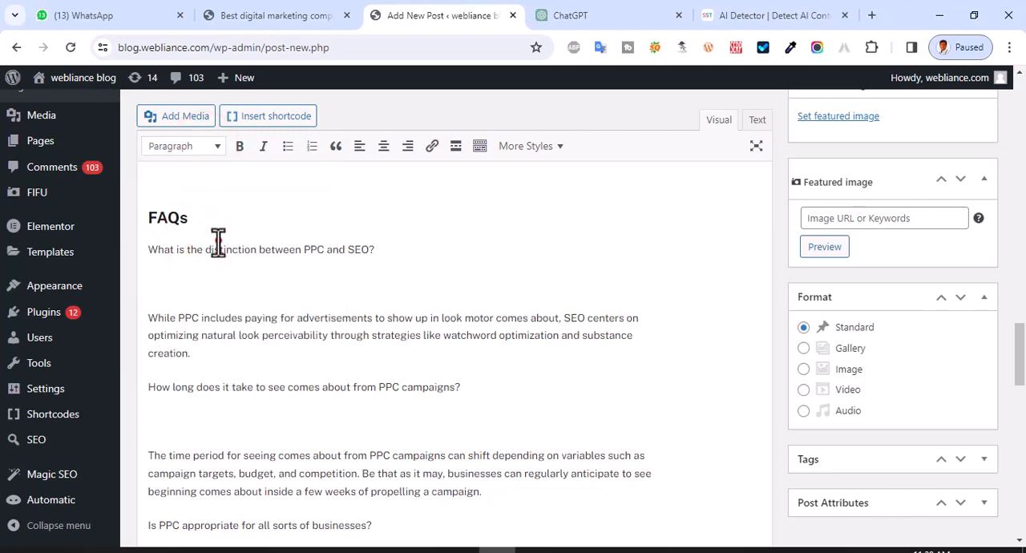
triple_click(218, 240)
key("ctrl+b")
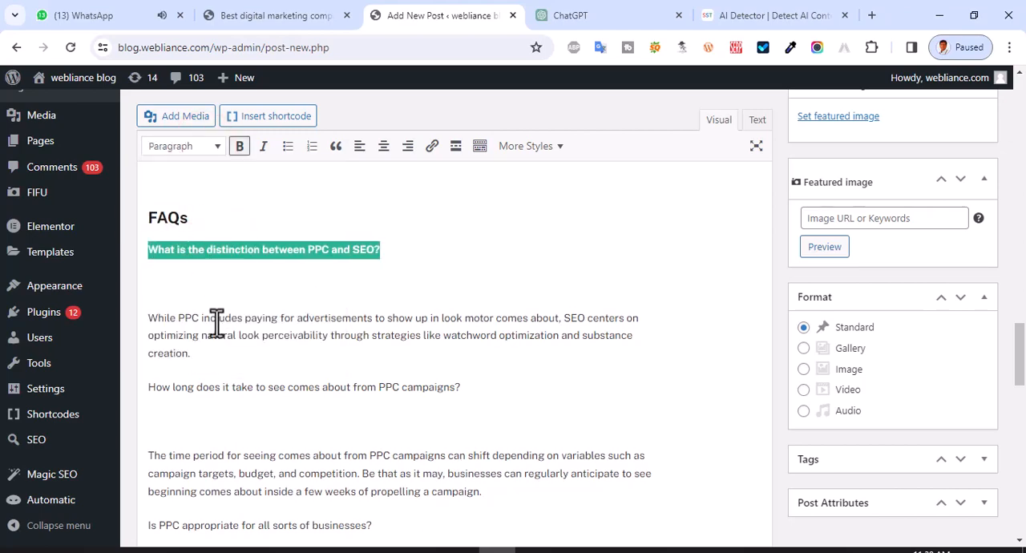
triple_click(200, 387)
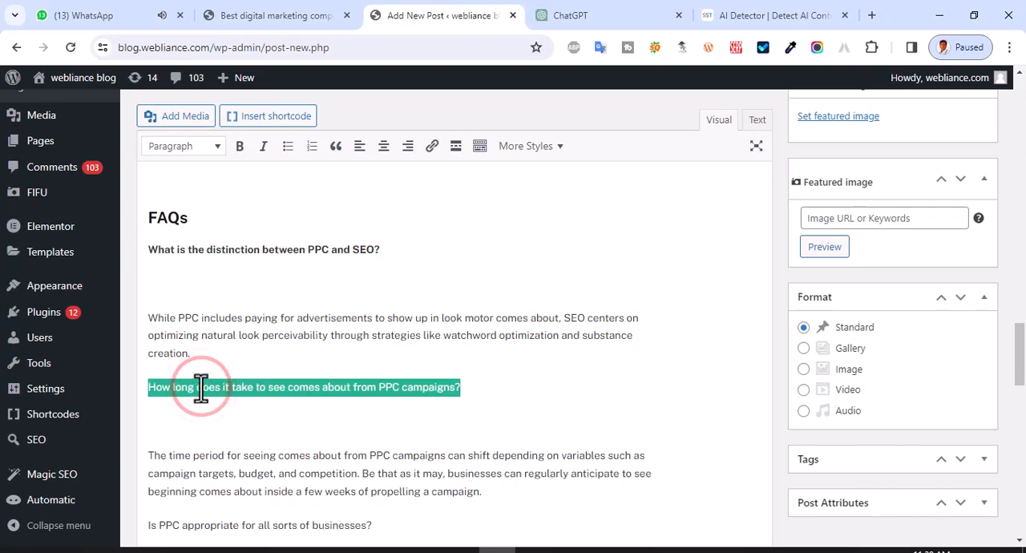
key("ctrl+b")
scroll(199, 389, "down", 2)
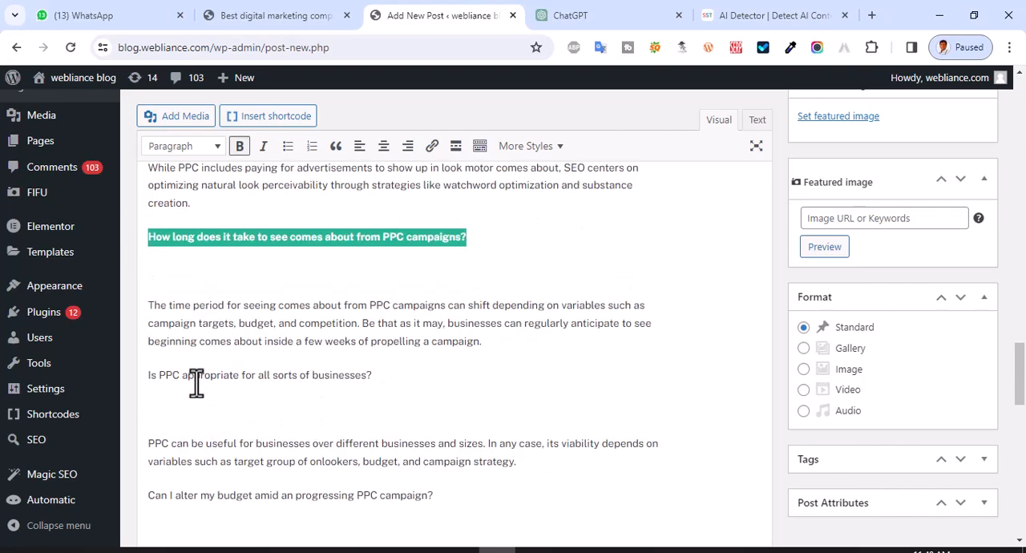
triple_click(197, 377)
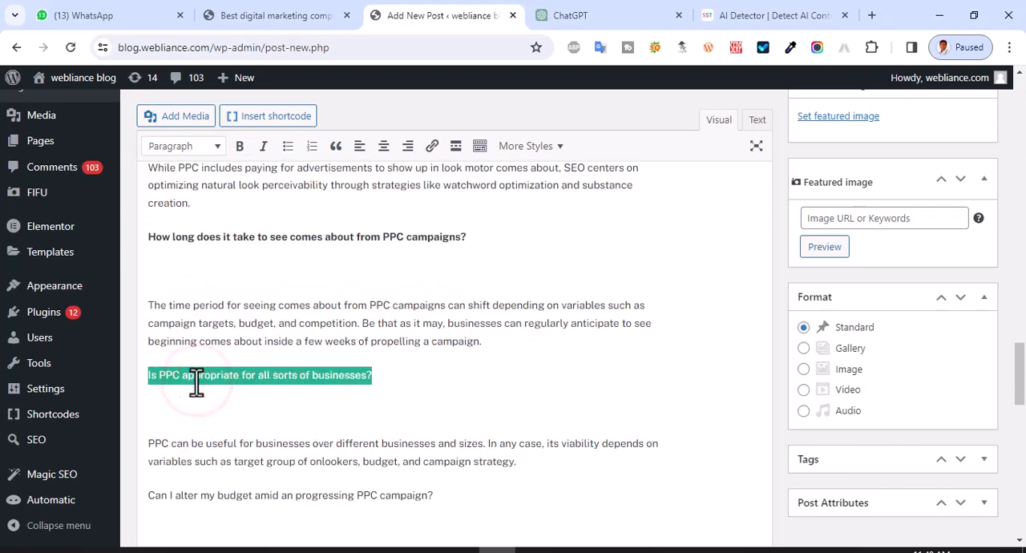
key("ctrl+b")
scroll(196, 383, "down", 2)
triple_click(204, 346)
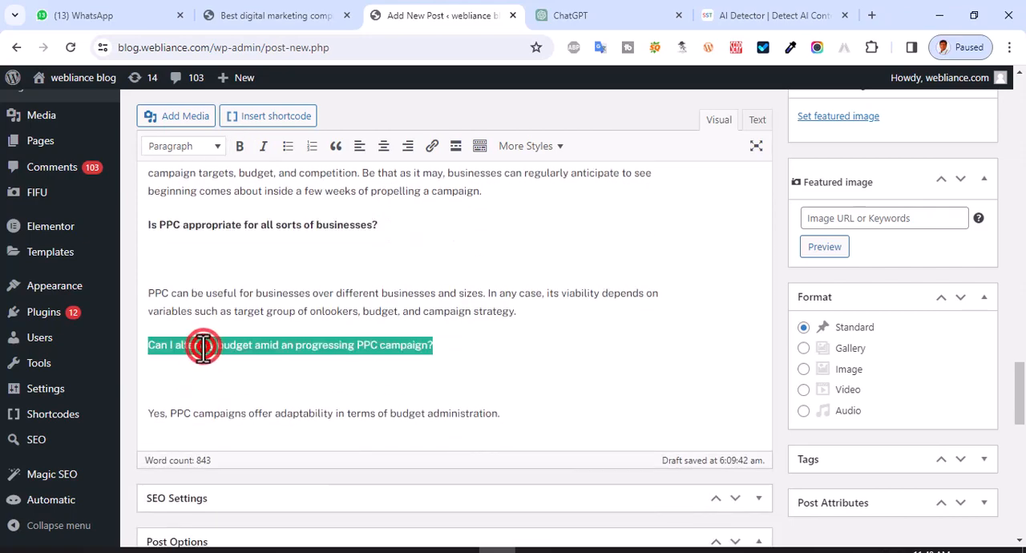
key("ctrl+b")
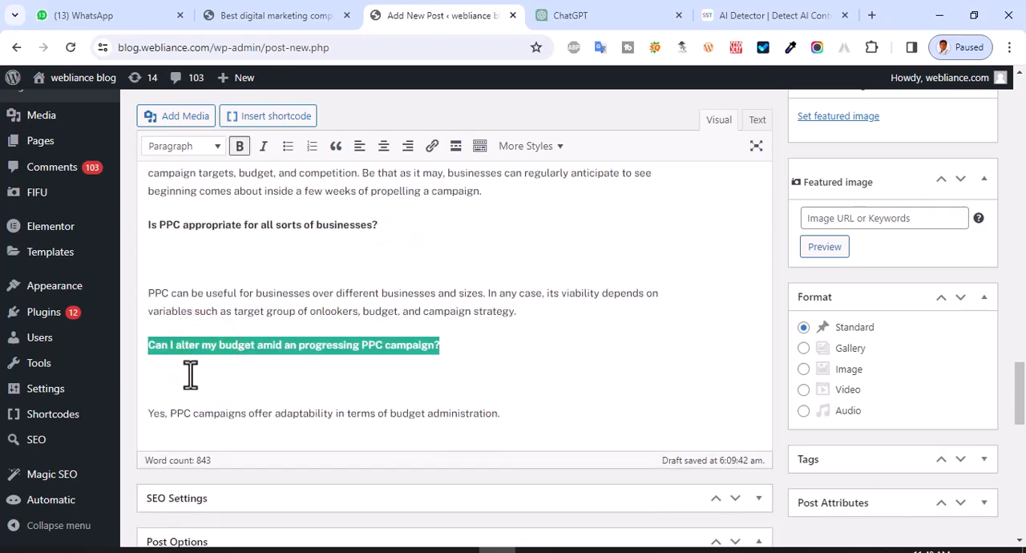
- Remove the extra blank lines between each FAQ question and its answer
left_click(161, 378)
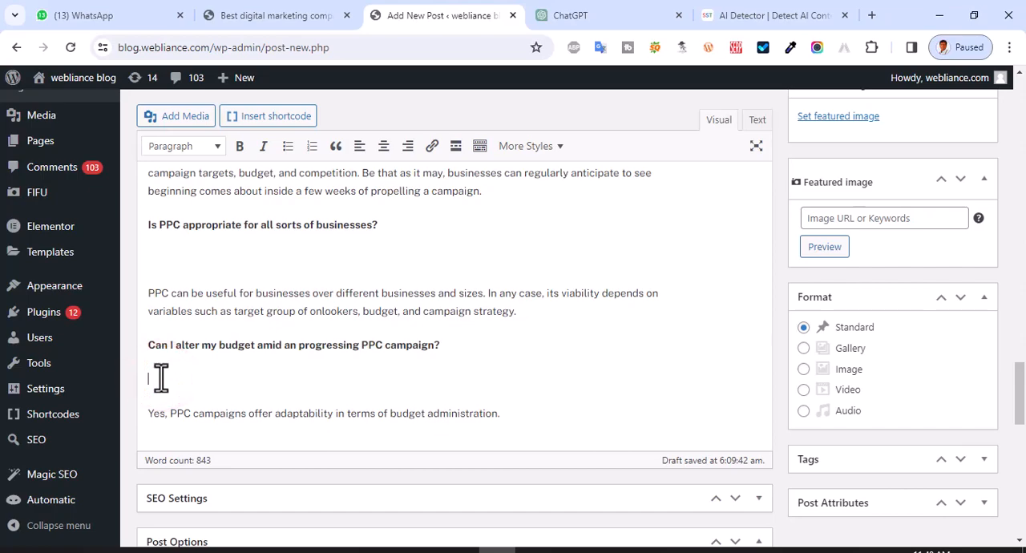
key("Delete")
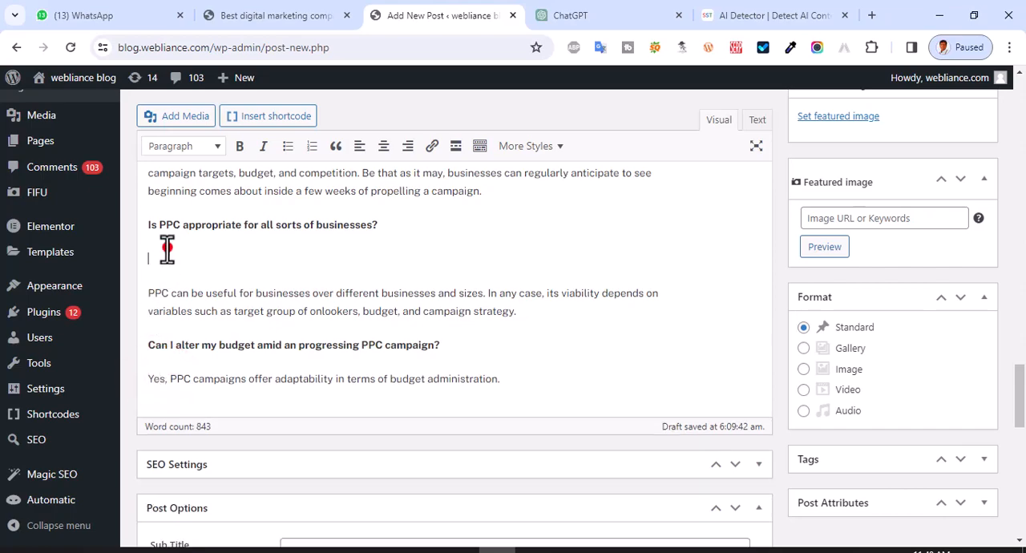
key("Delete")
scroll(160, 272, "up", 2)
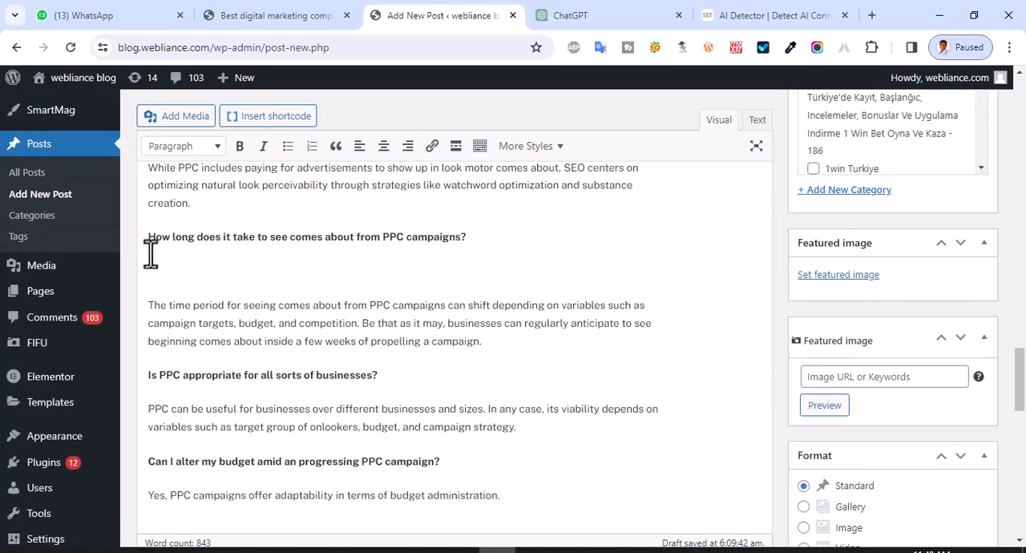
left_click(150, 253)
key("Delete")
scroll(153, 252, "up", 2)
left_click(154, 274)
key("Delete")
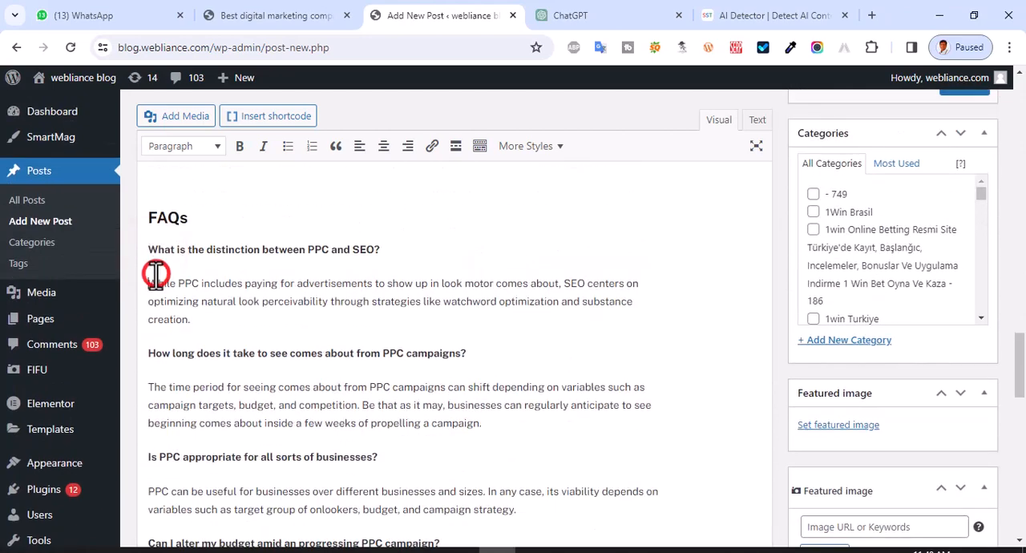
- Remove the blank lines above the bold section titles from "Future Patterns in PPC Advertising" up to "Steps to Get Begun with Webliance Pvt Ltd"
scroll(160, 281, "up", 3)
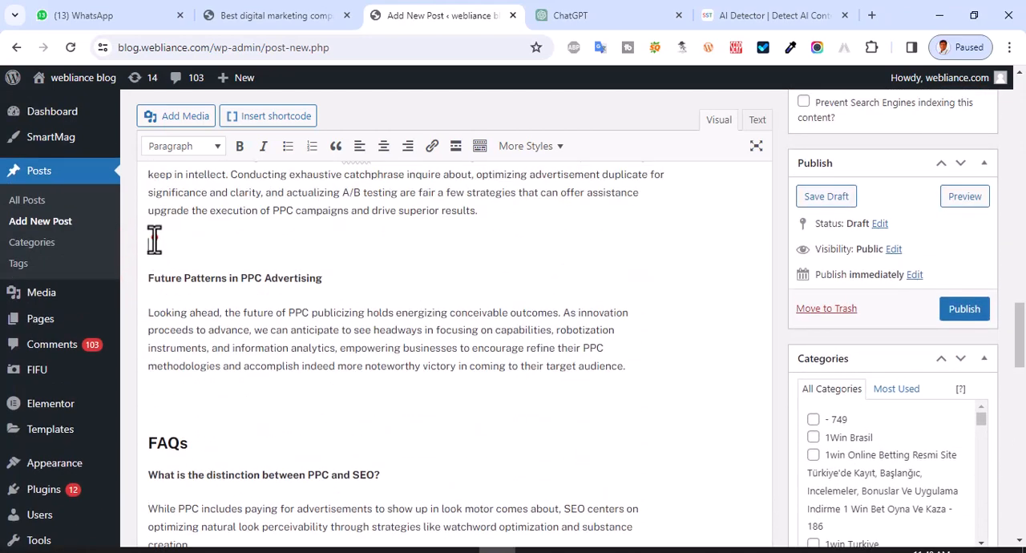
left_click(154, 239)
key("Delete")
scroll(154, 239, "up", 3)
left_click(155, 312)
key("Delete")
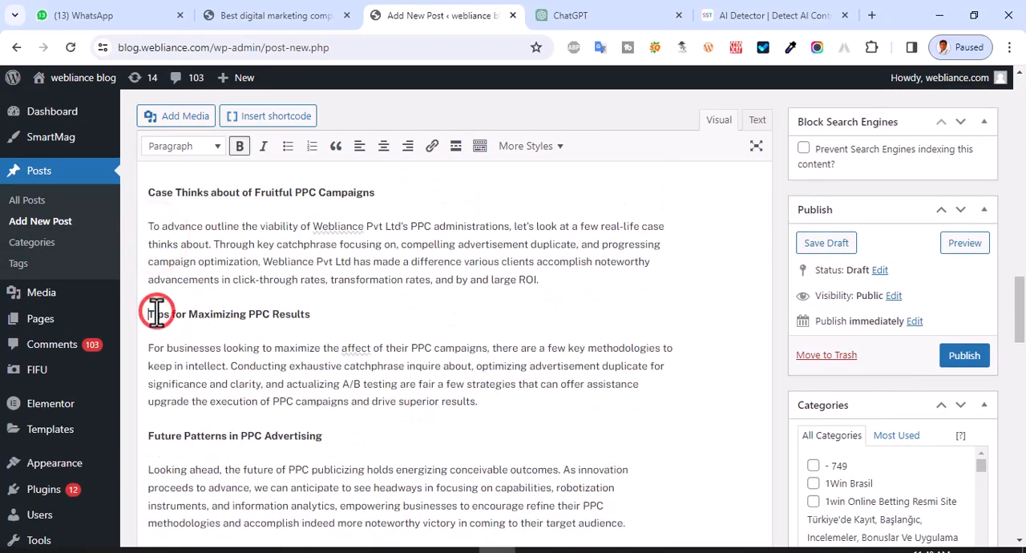
scroll(156, 311, "up", 3)
left_click(157, 368)
key("Delete")
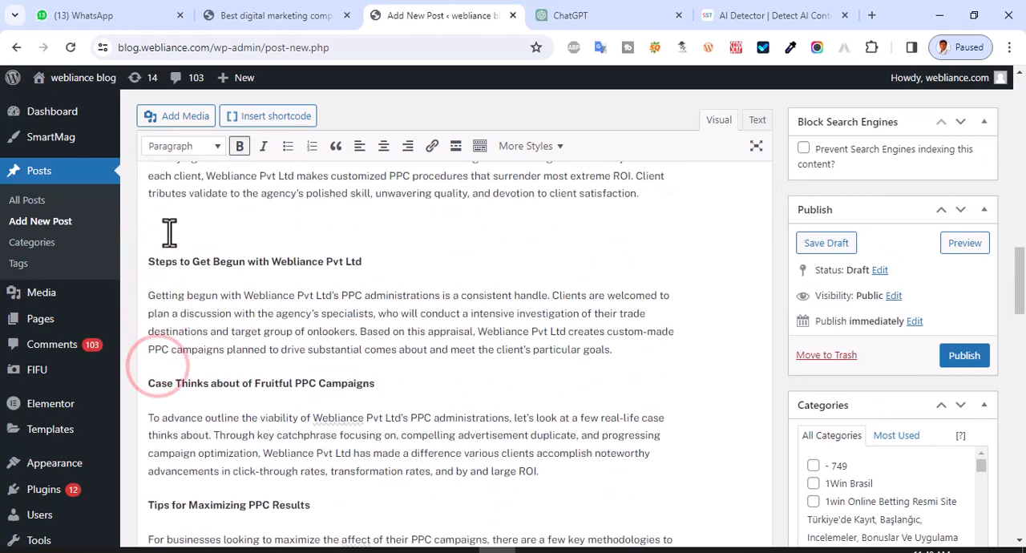
key("Delete")
- Remove the blank lines above the headings "Why Select Webliance Pvt Ltd", "Comparison of PPC Administrations in Hyderabad" and "Benefits of Utilizing PPC Services"
scroll(169, 233, "up", 3)
left_click(153, 287)
key("Delete")
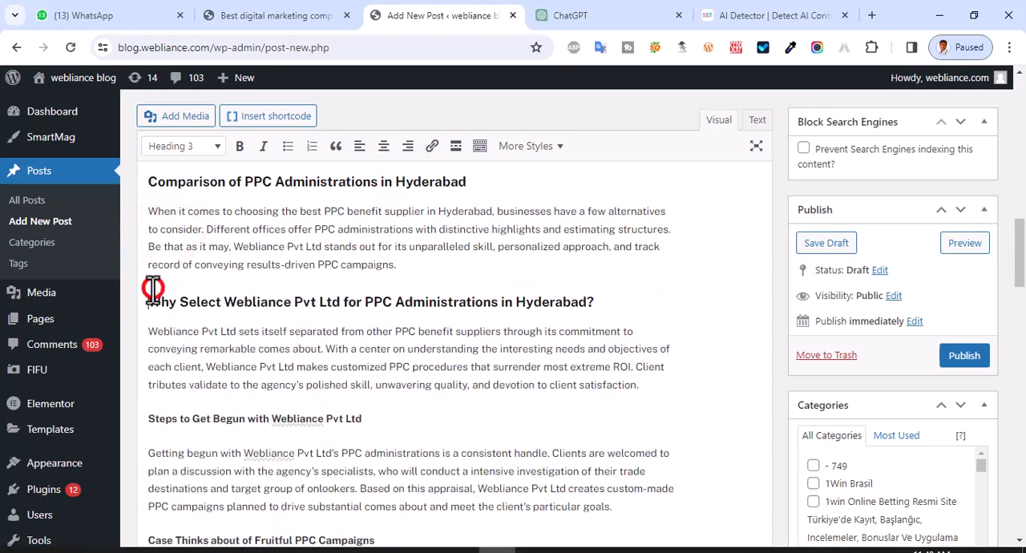
scroll(154, 289, "up", 3)
left_click(166, 367)
key("Delete")
scroll(167, 348, "up", 2)
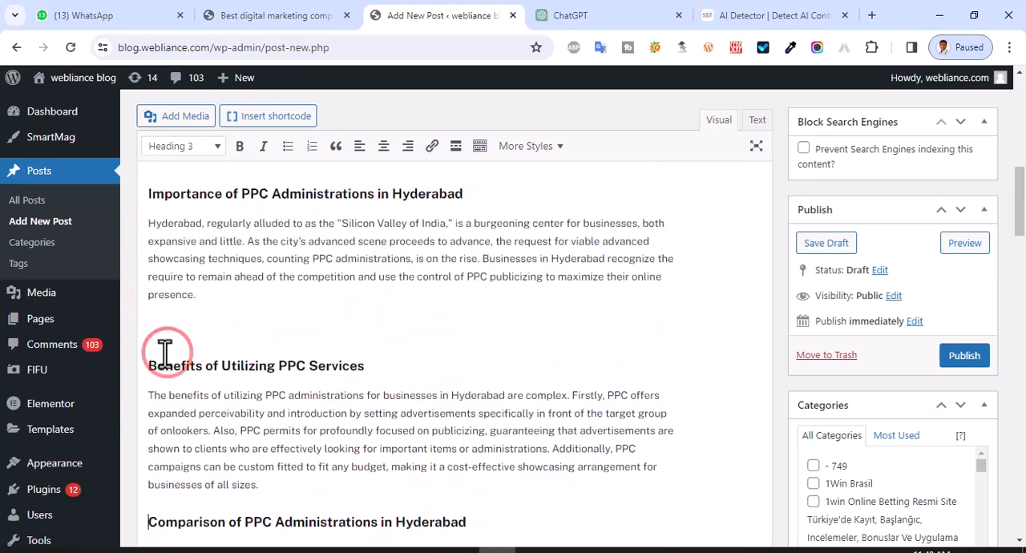
left_click(155, 329)
key("Delete")
- Remove the blank lines above "Importance of PPC Administrations in Hyderabad", "Understanding Webliance Pvt Ltd" and the second introduction paragraph
scroll(156, 320, "up", 3)
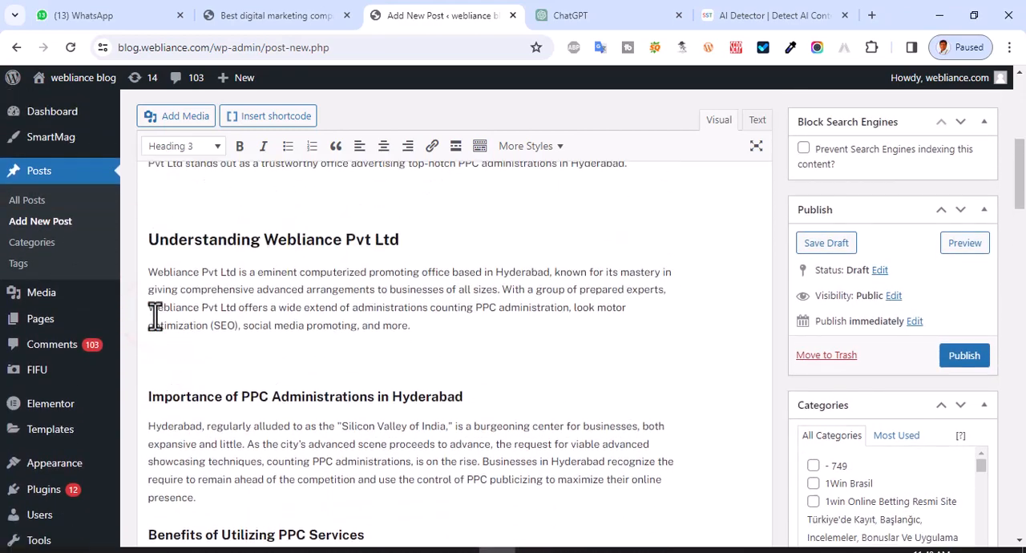
key("Delete")
scroll(155, 341, "up", 3)
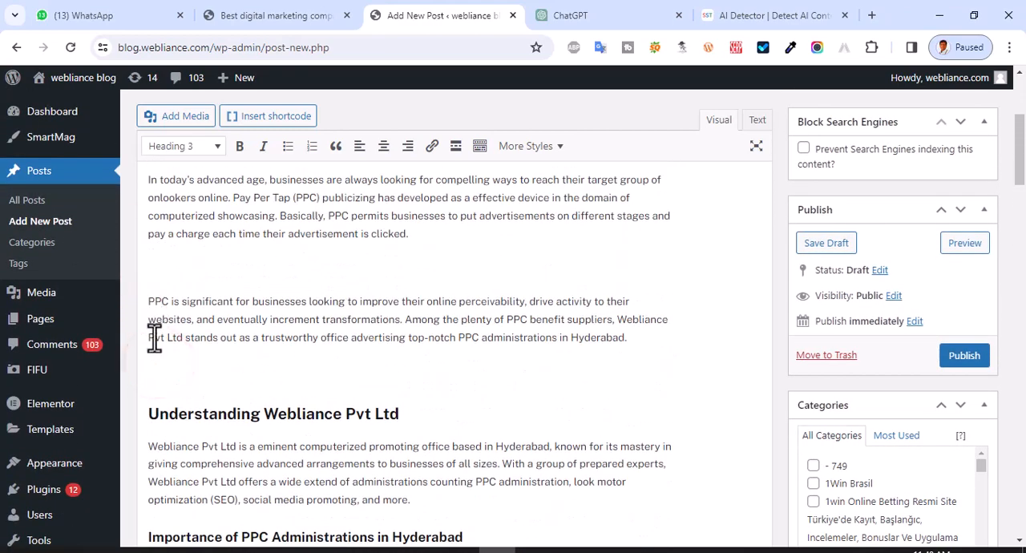
left_click(153, 365)
key("Delete")
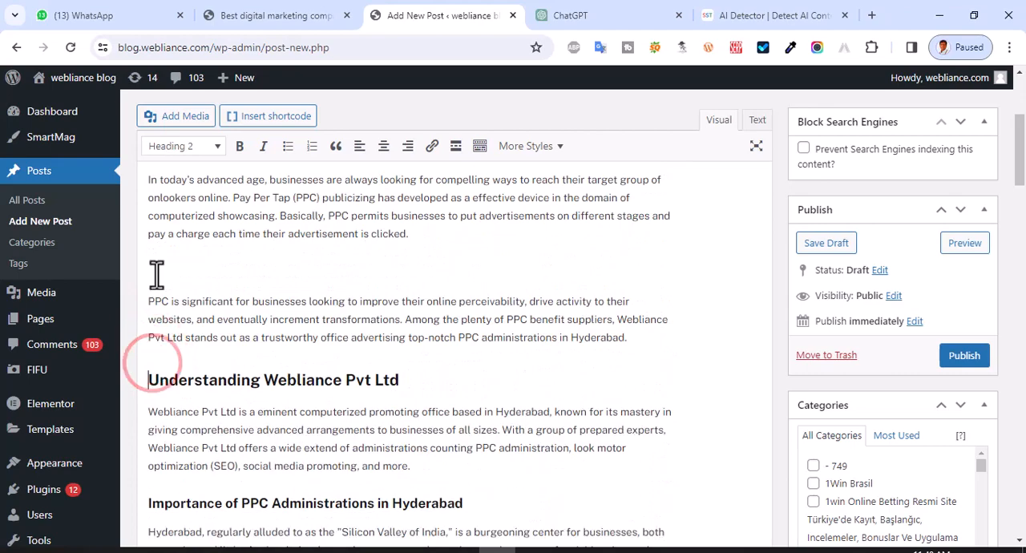
scroll(140, 298, "up", 1)
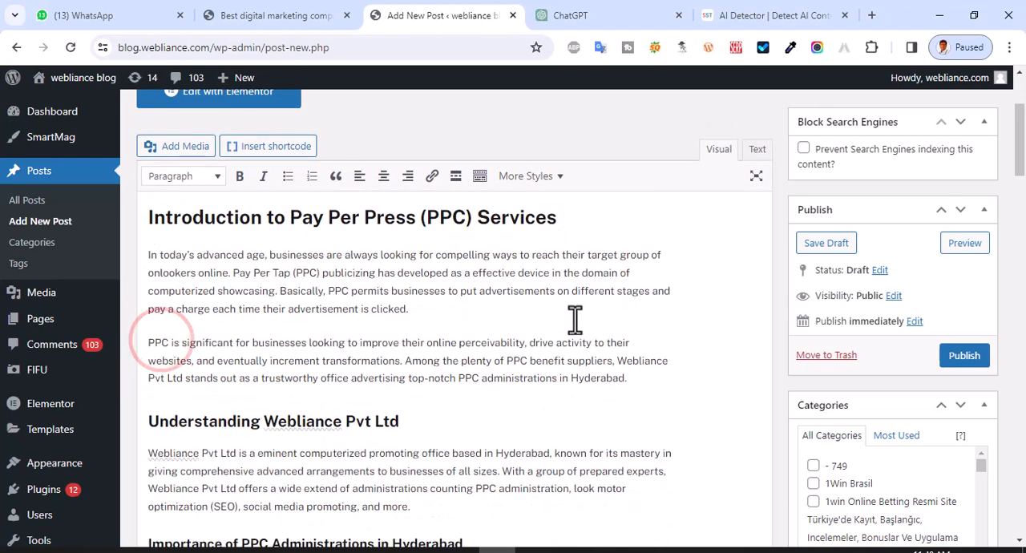
- Assign the post to the "Content Management" category
scroll(783, 354, "down", 2)
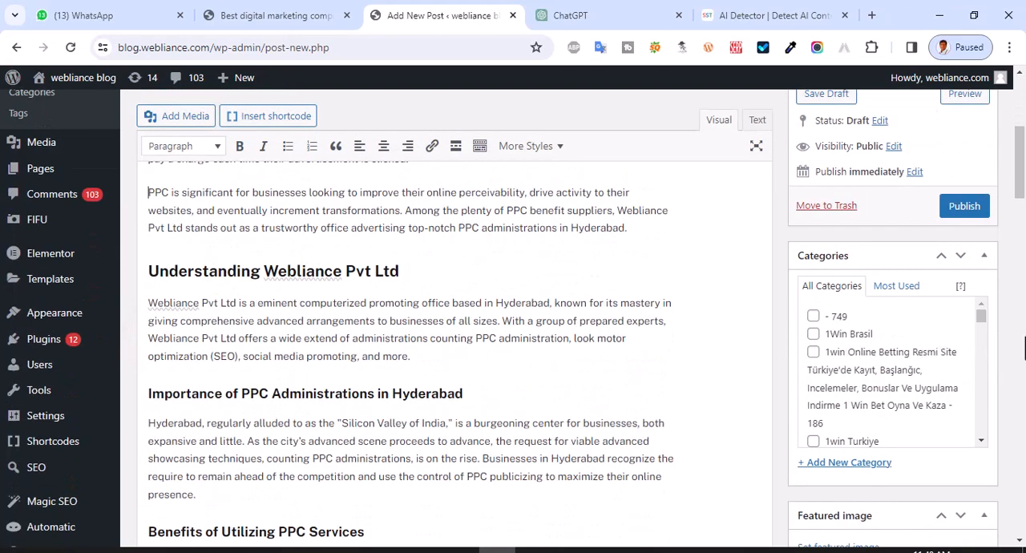
scroll(942, 365, "down", 5)
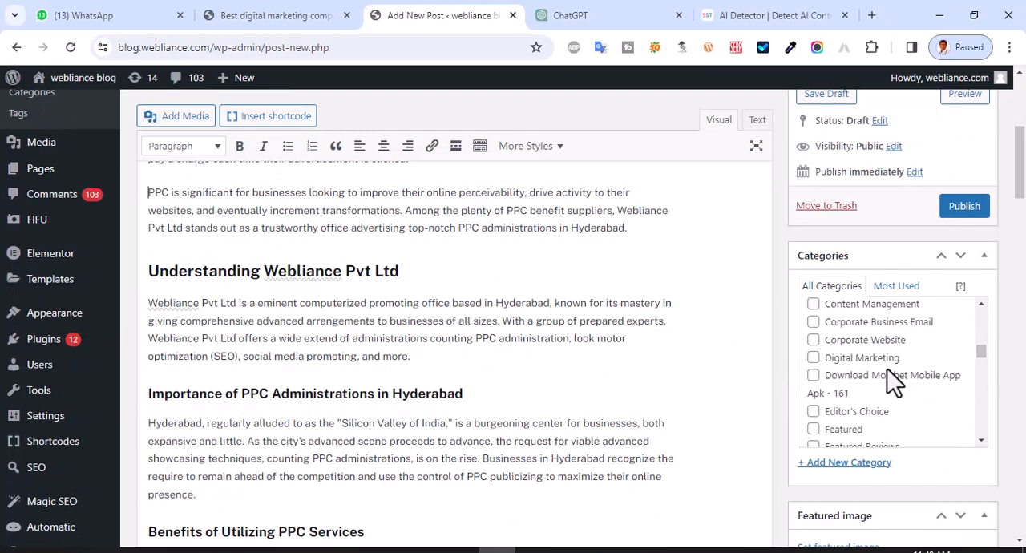
left_click(812, 303)
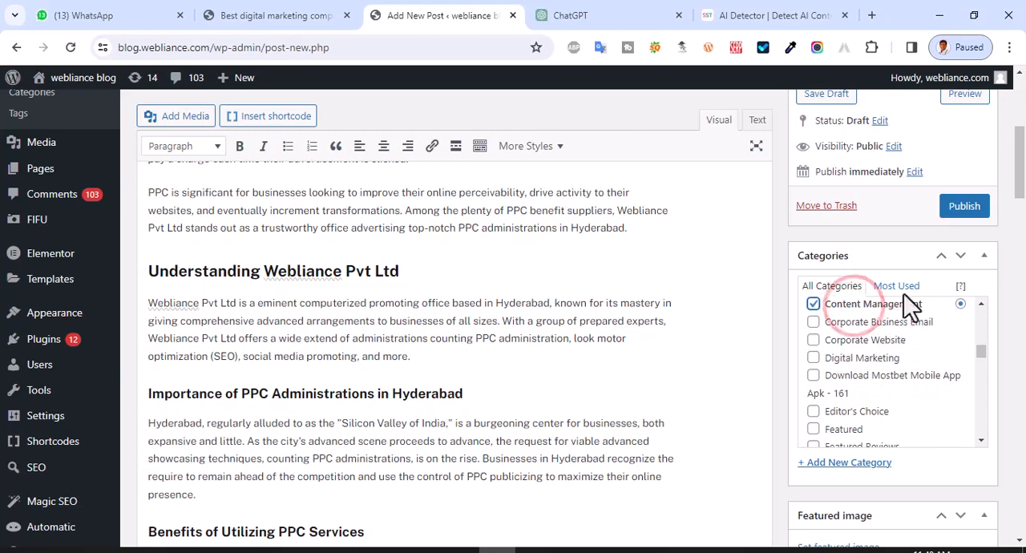
- Upload the image 6.jpeg and set it as the post's featured image
scroll(923, 409, "down", 5)
scroll(1022, 399, "down", 1)
scroll(1023, 398, "down", 2)
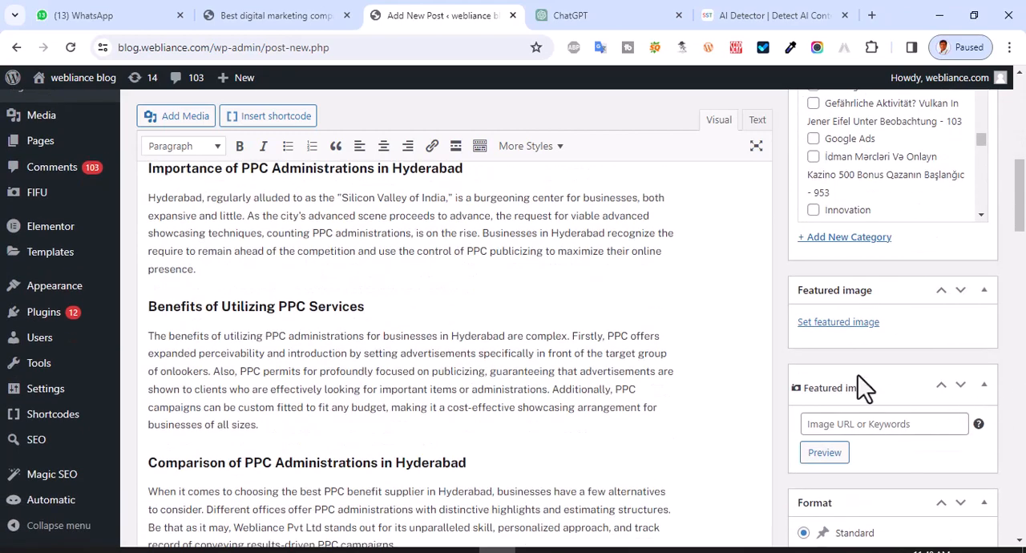
left_click(828, 323)
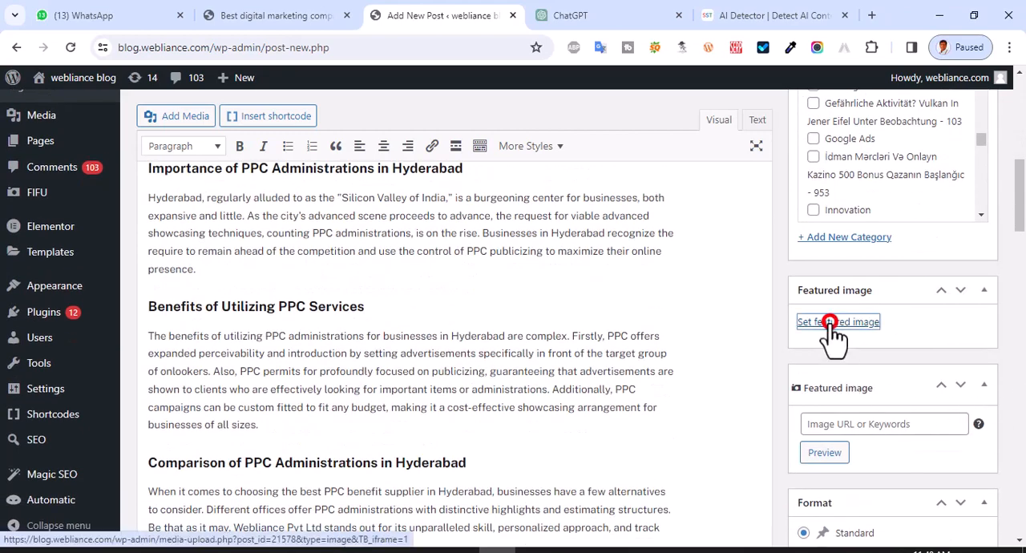
left_click(49, 140)
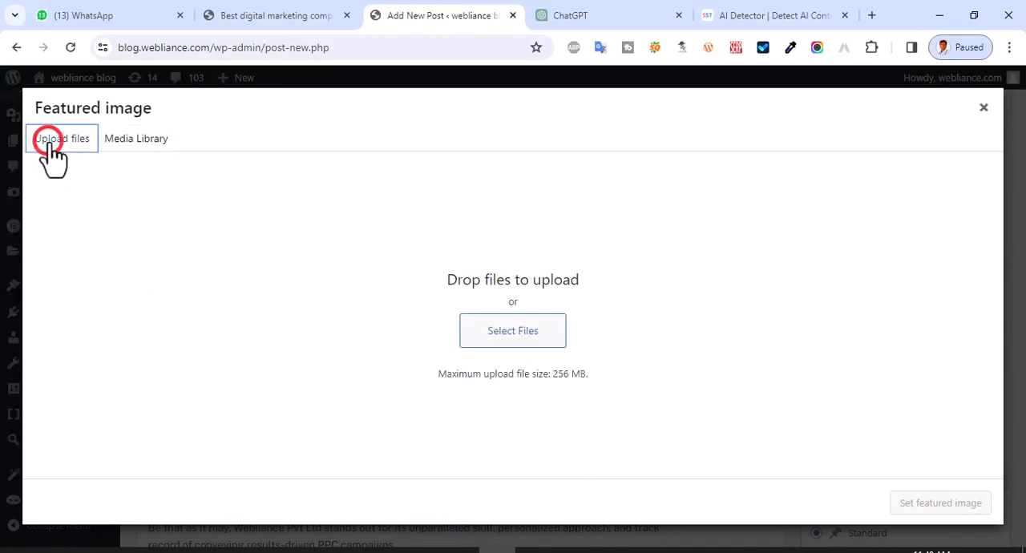
left_click(505, 331)
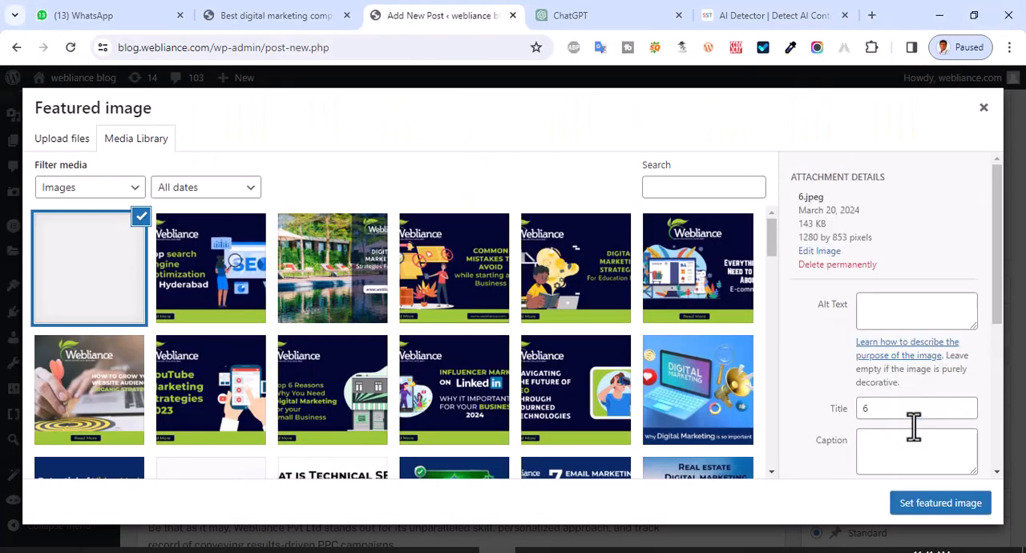
left_click(928, 506)
- Copy the article's main title "Best Pay Per Click Services in Hyderabad: Exploring Webliance Pvt Ltd" from the ChatGPT conversation
scroll(1010, 429, "up", 10)
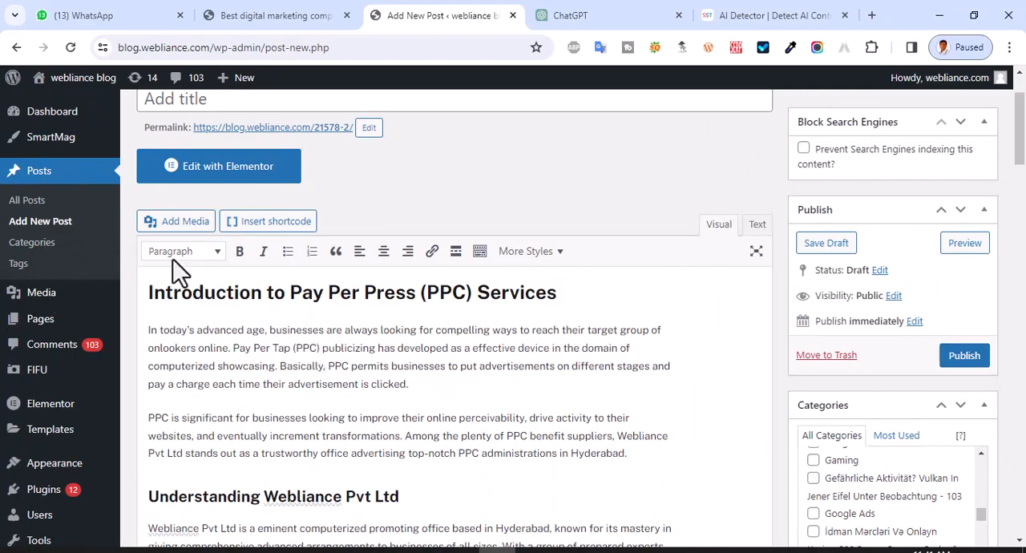
scroll(173, 259, "up", 1)
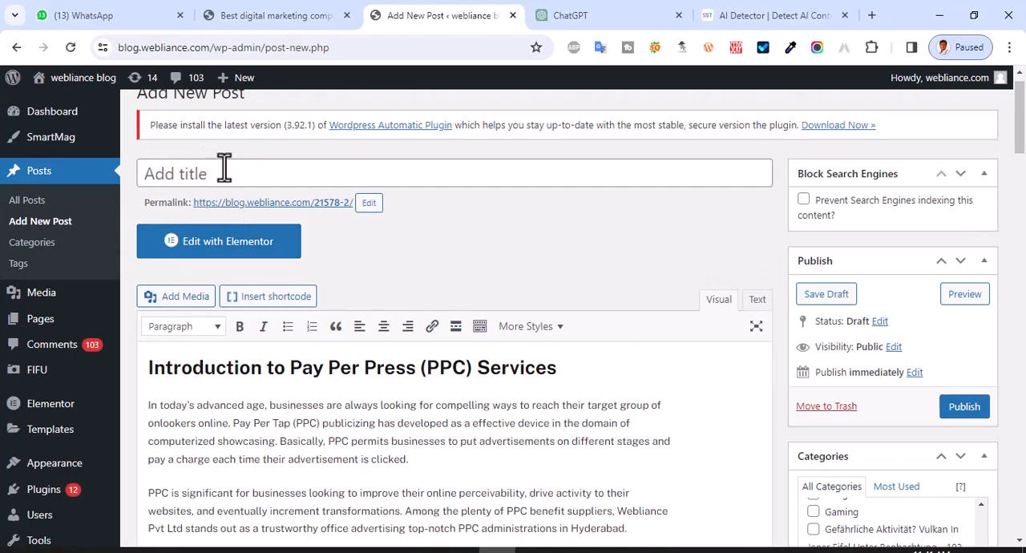
left_click(600, 14)
scroll(497, 172, "up", 8)
scroll(498, 174, "up", 10)
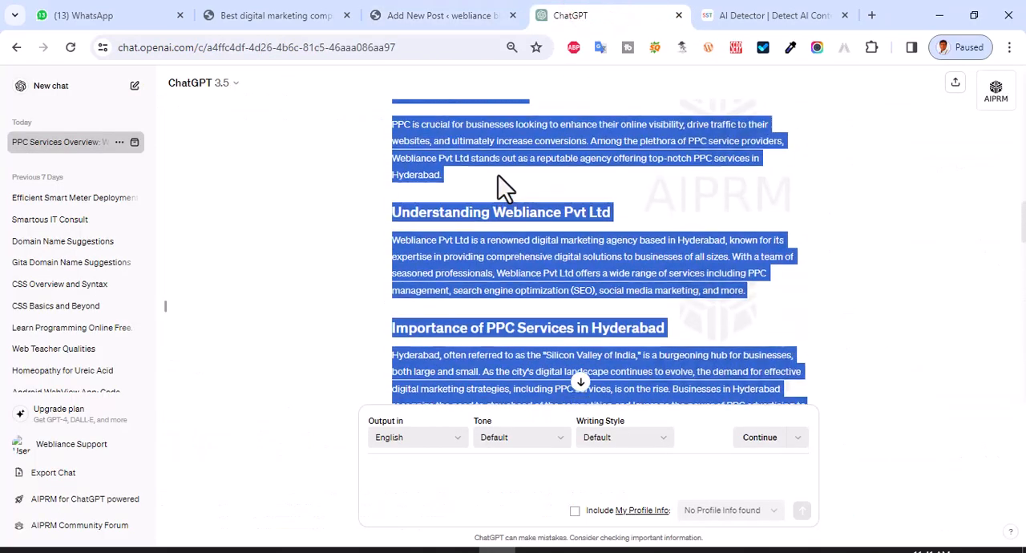
scroll(464, 218, "down", 3)
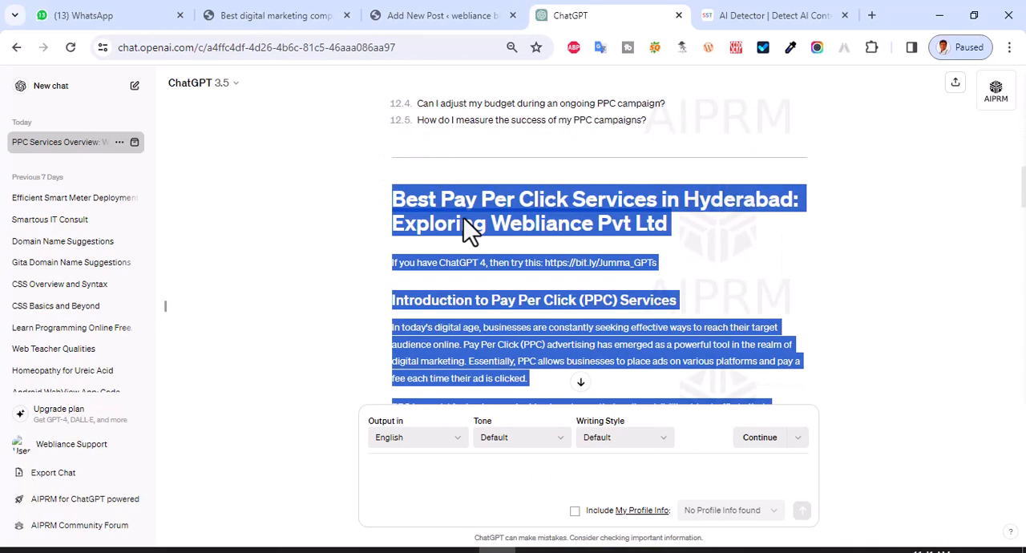
left_click(465, 223)
triple_click(463, 200)
key("ctrl+c")
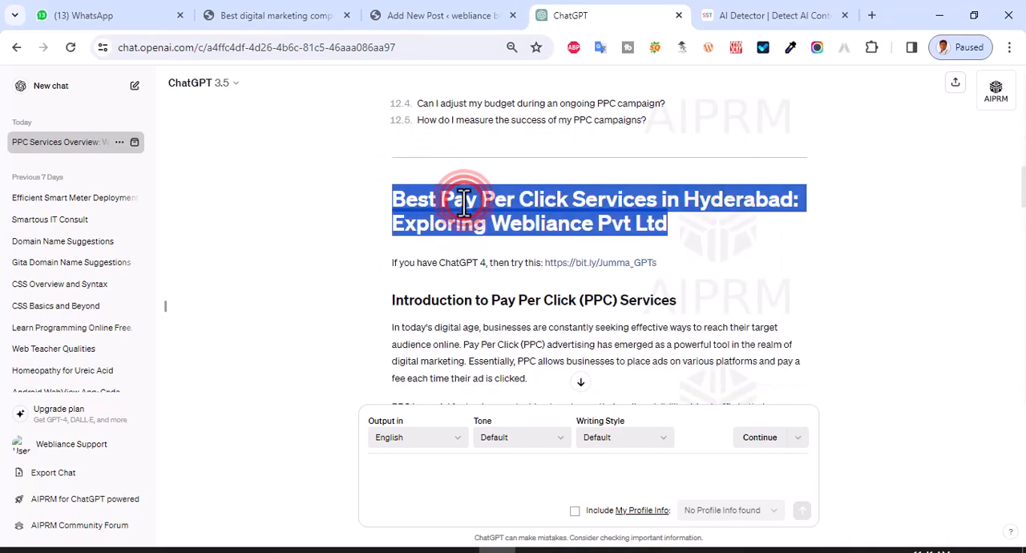
- Set the WordPress post title to "Best Pay Per Click Services in Hyderabad: Exploring Webliance Pvt Ltd"
left_click(412, 12)
left_click(297, 169)
key("ctrl+v")
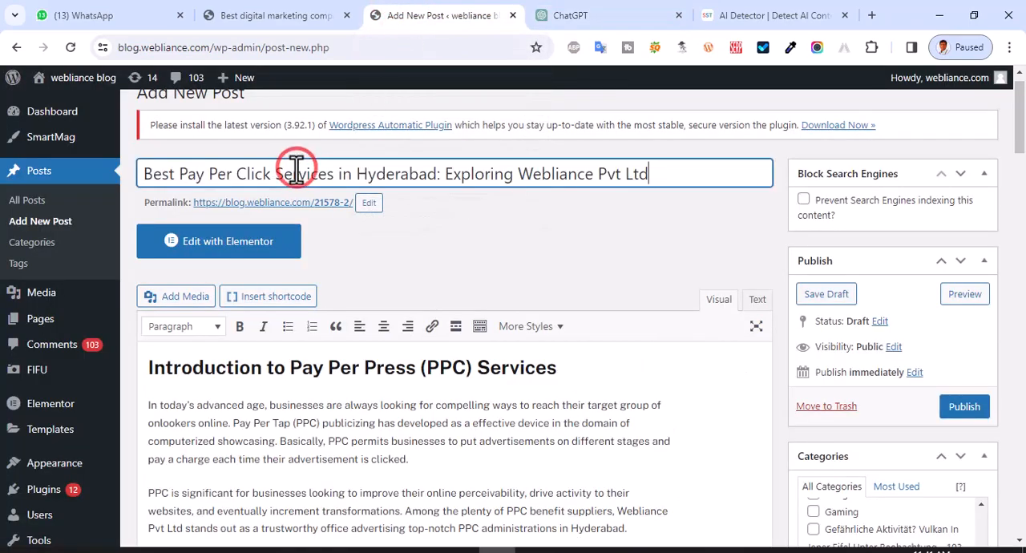
type("b")
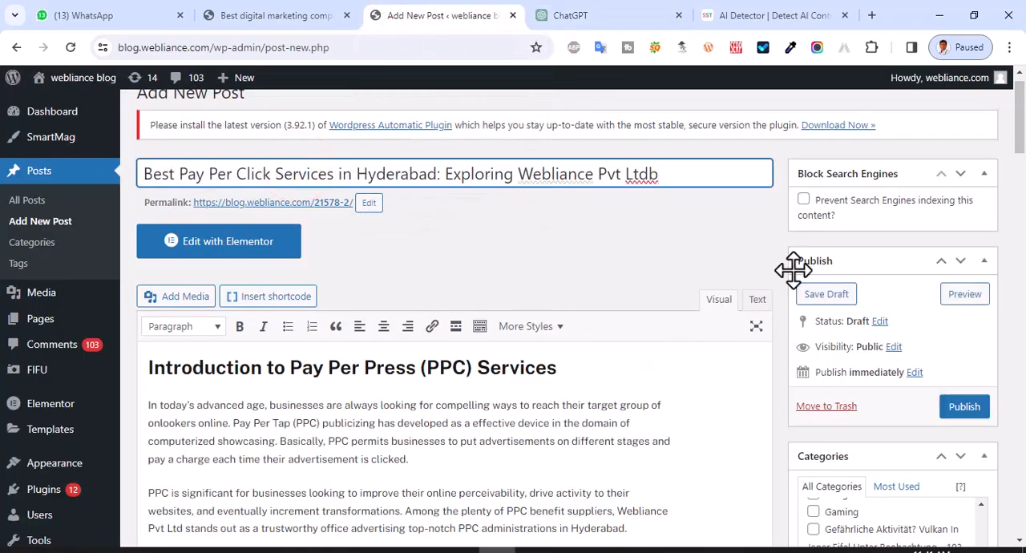
key("BackSpace")
- Publish the post and open its permalink to review the live article from the title down to the comment section
left_click(964, 408)
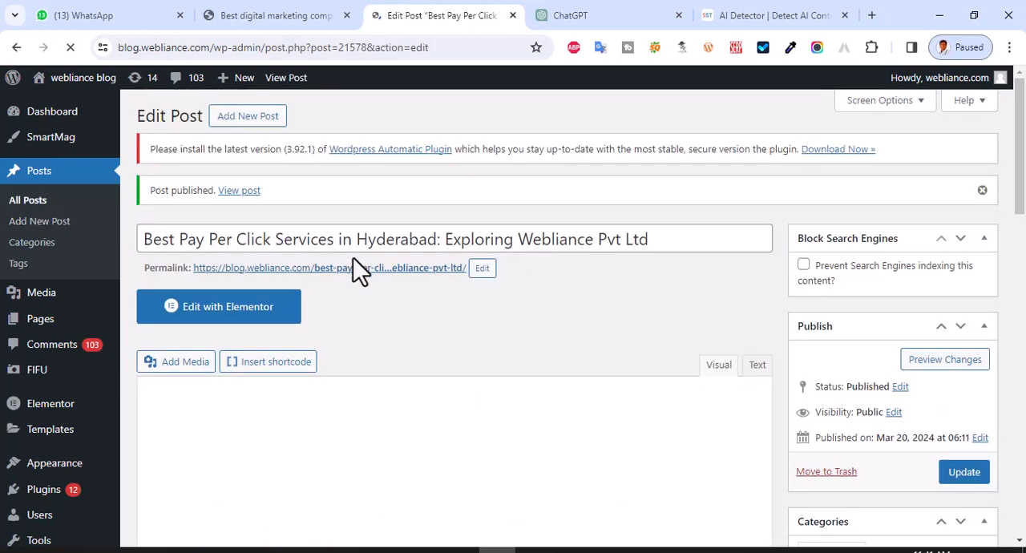
left_click(362, 271)
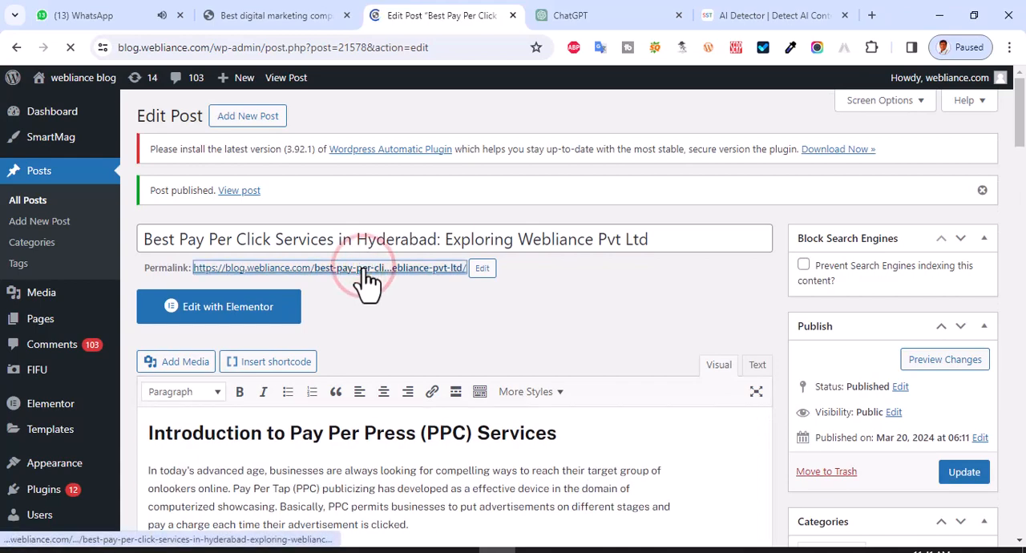
scroll(634, 304, "down", 4)
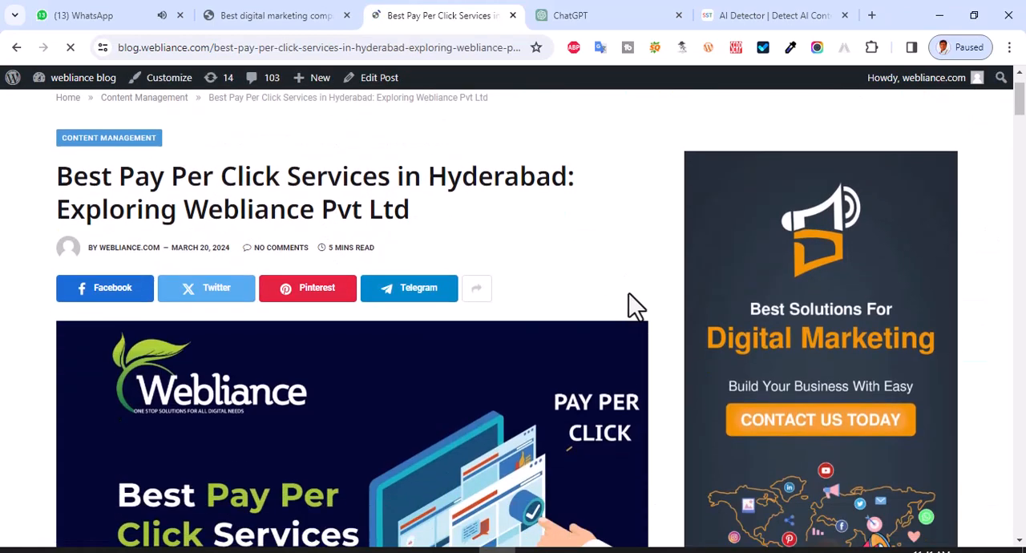
scroll(637, 309, "down", 10)
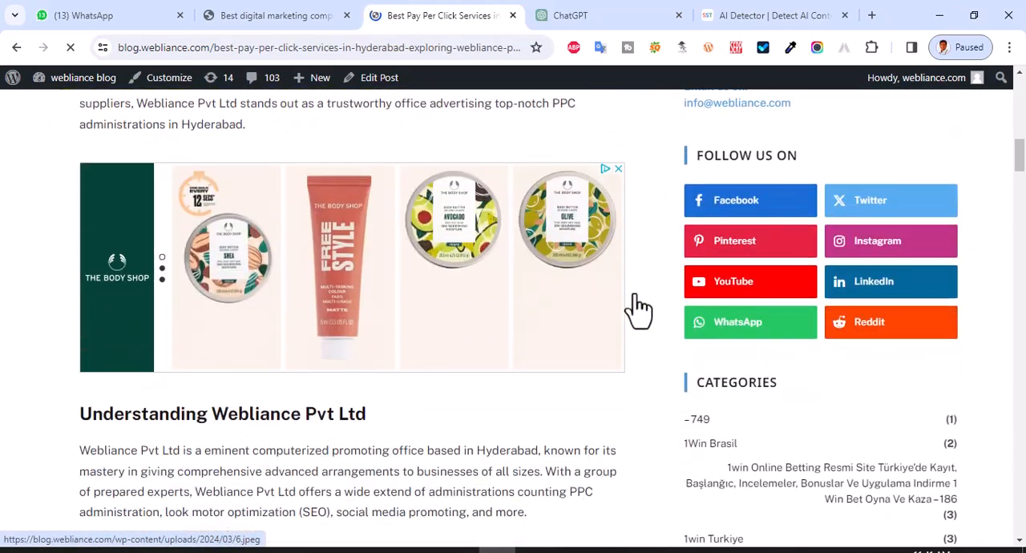
scroll(639, 309, "down", 15)
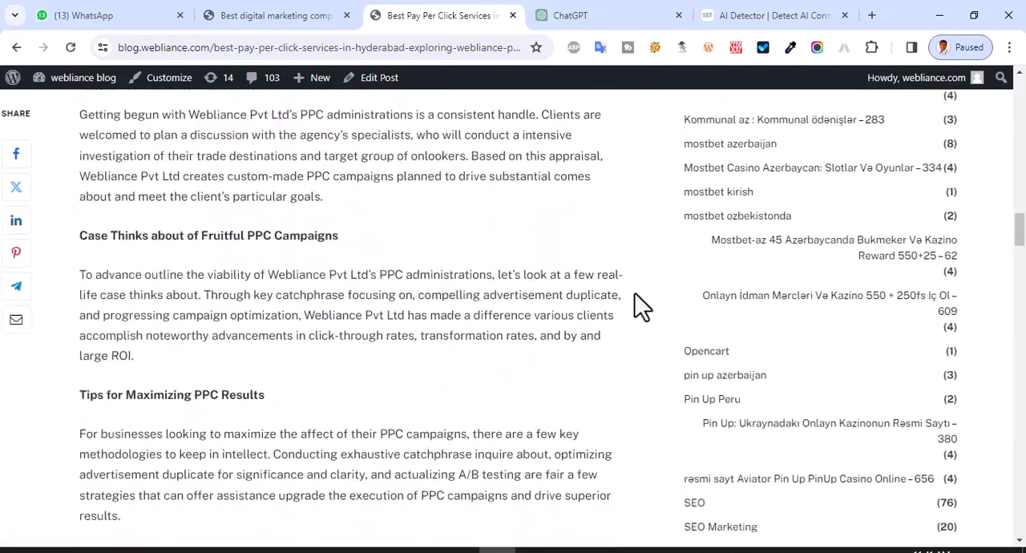
scroll(635, 304, "down", 8)
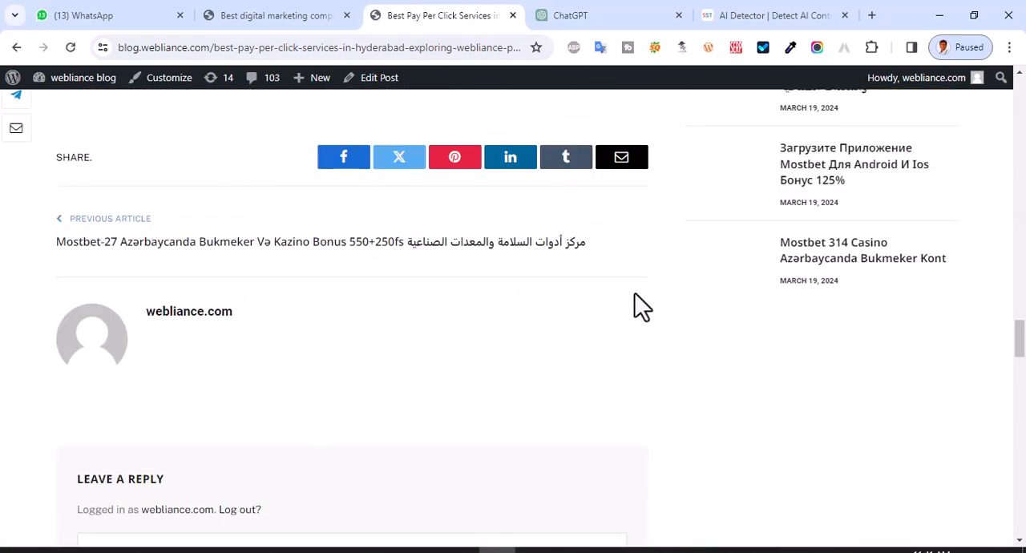